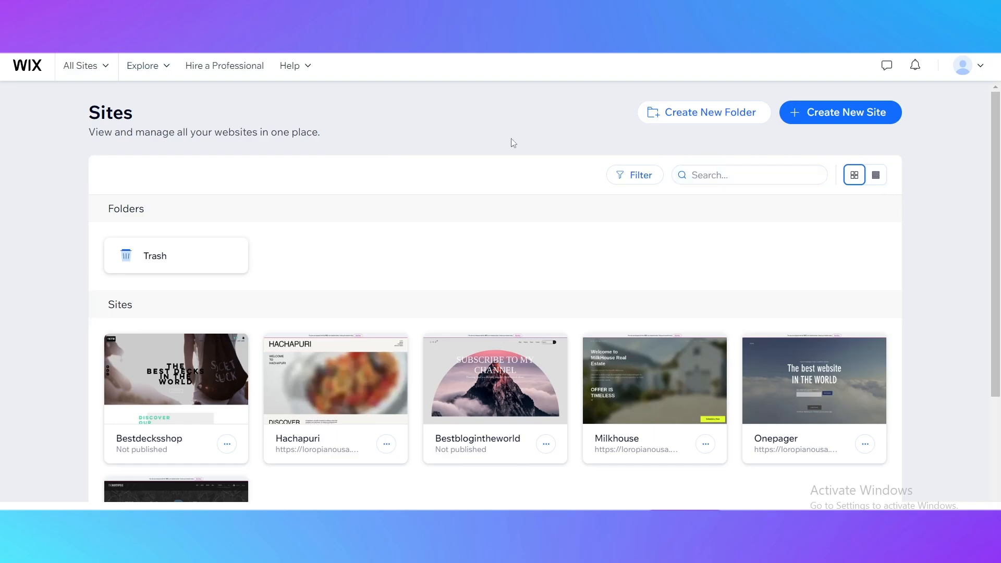
{"action": "scroll", "coordinate": [323, 245], "scroll_direction": "down", "scroll_amount": 3}
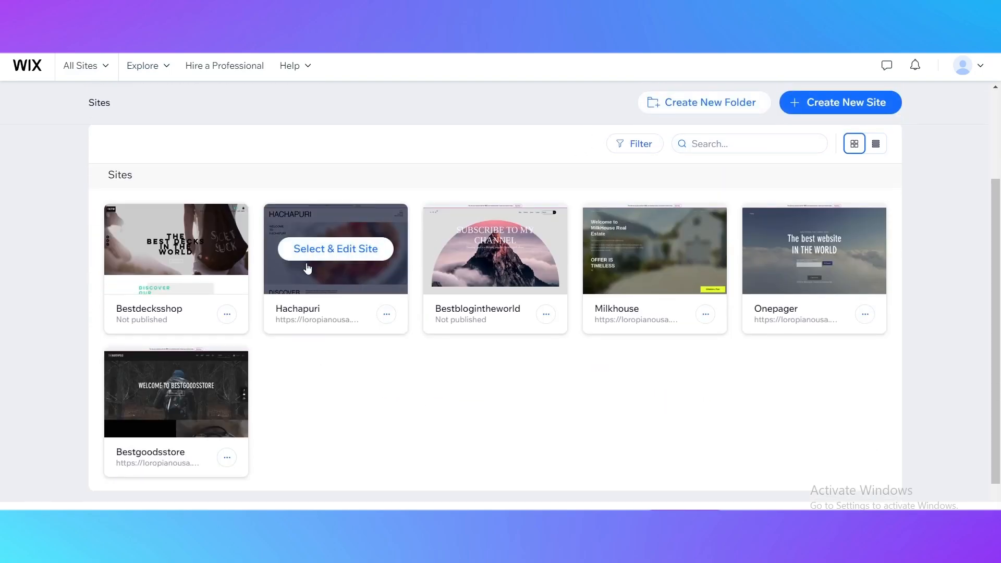
{"action": "scroll", "coordinate": [308, 261], "scroll_direction": "up", "scroll_amount": 3}
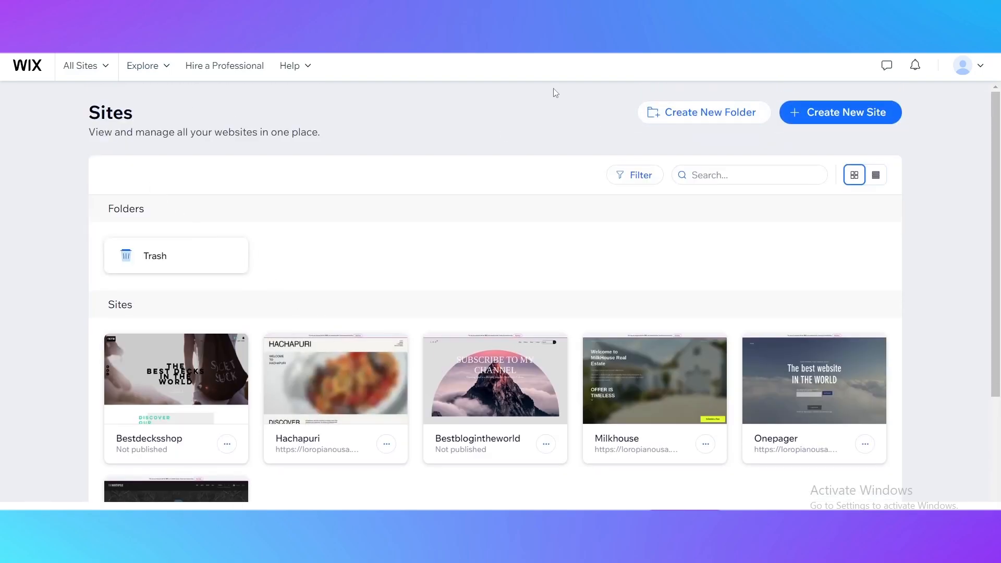
{"action": "left_click", "coordinate": [970, 76]}
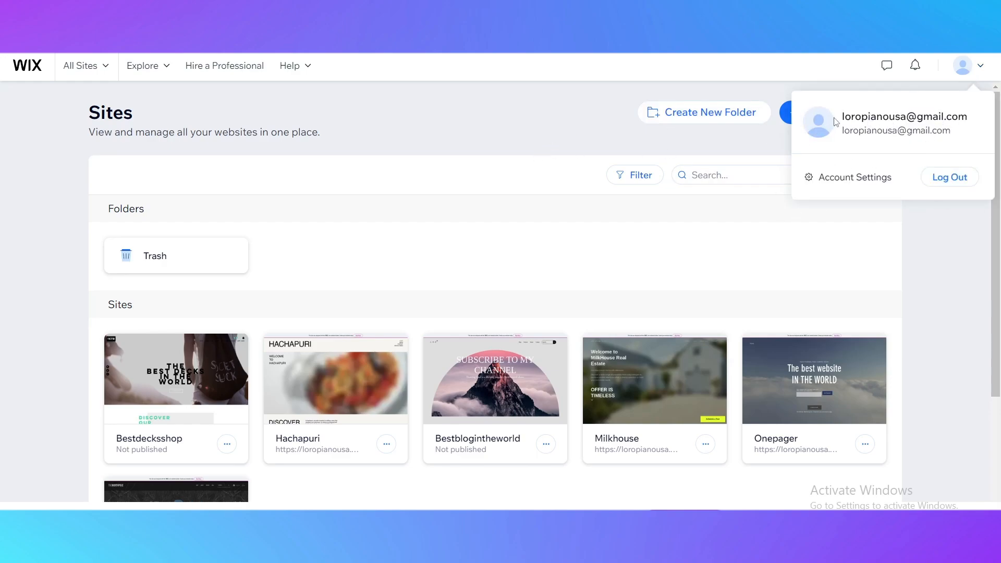
{"action": "left_click_drag", "start_coordinate": [836, 122], "coordinate": [969, 116]}
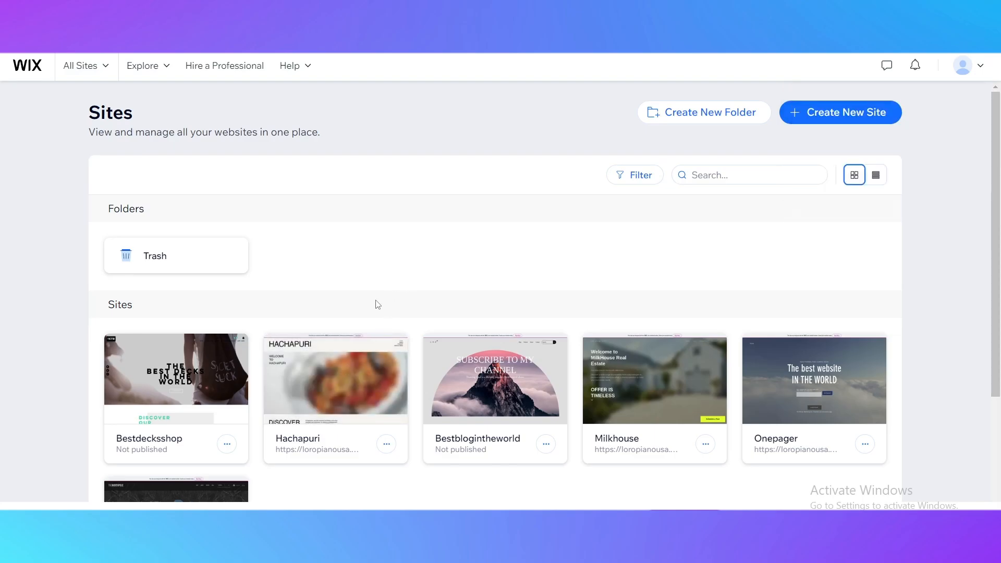
{"action": "scroll", "coordinate": [378, 323], "scroll_direction": "down", "scroll_amount": 3}
{"action": "scroll", "coordinate": [522, 324], "scroll_direction": "up", "scroll_amount": 3}
Create a new site, setting it up without the AI chat and skipping the website type question
{"action": "left_click", "coordinate": [802, 123]}
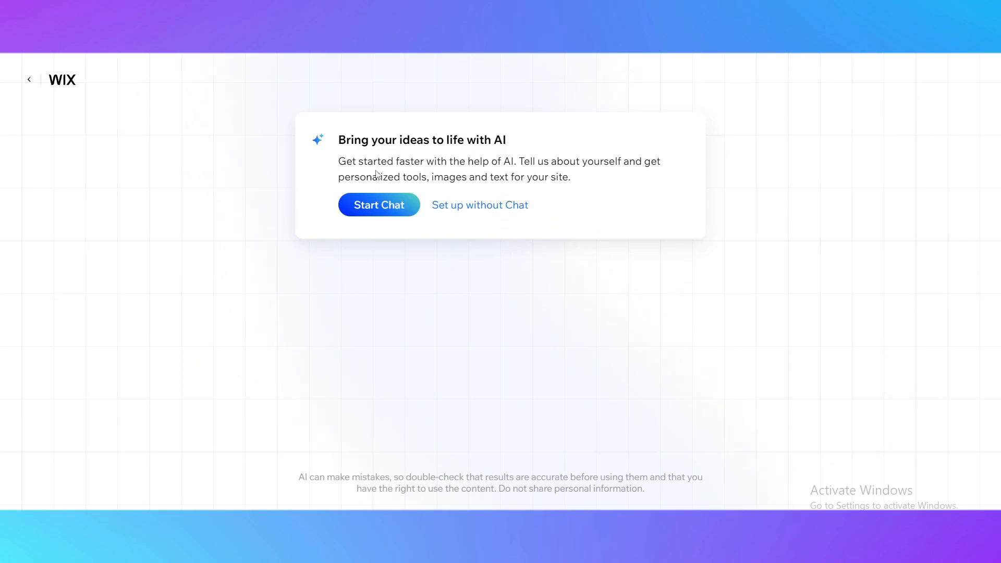
{"action": "left_click", "coordinate": [456, 209]}
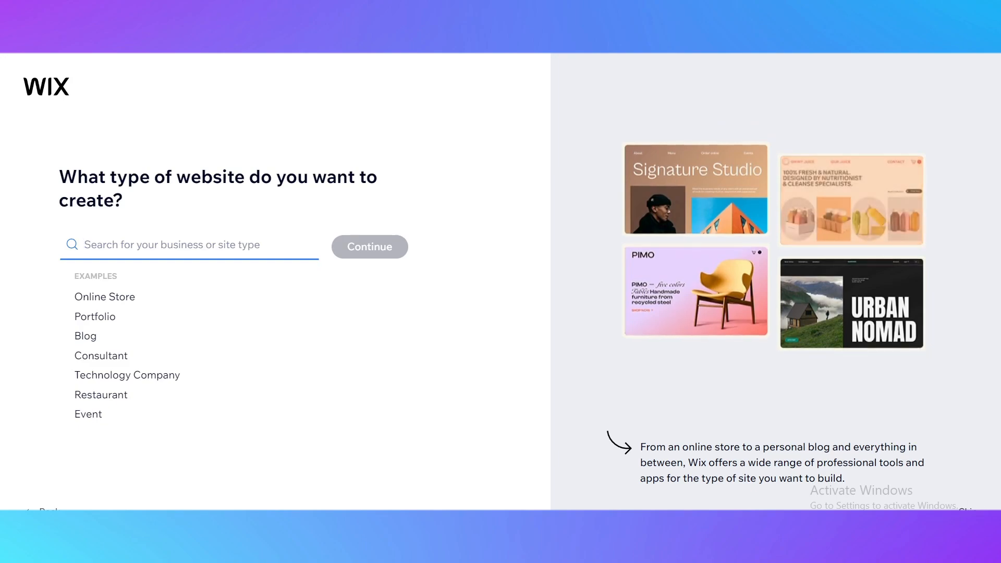
{"action": "left_click", "coordinate": [968, 512]}
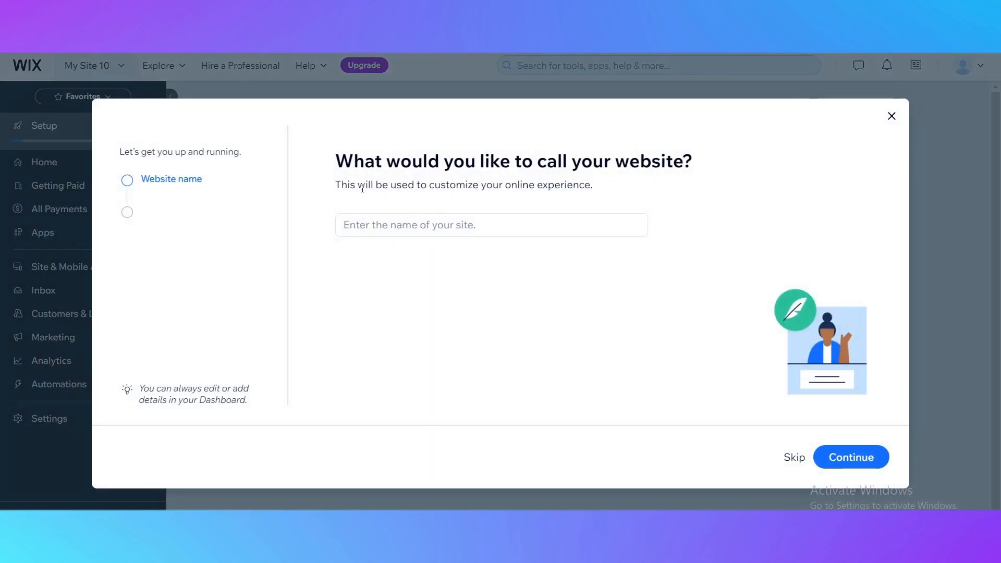
Name the website "Clock Shop" and continue to the site goals
{"action": "left_click", "coordinate": [414, 230]}
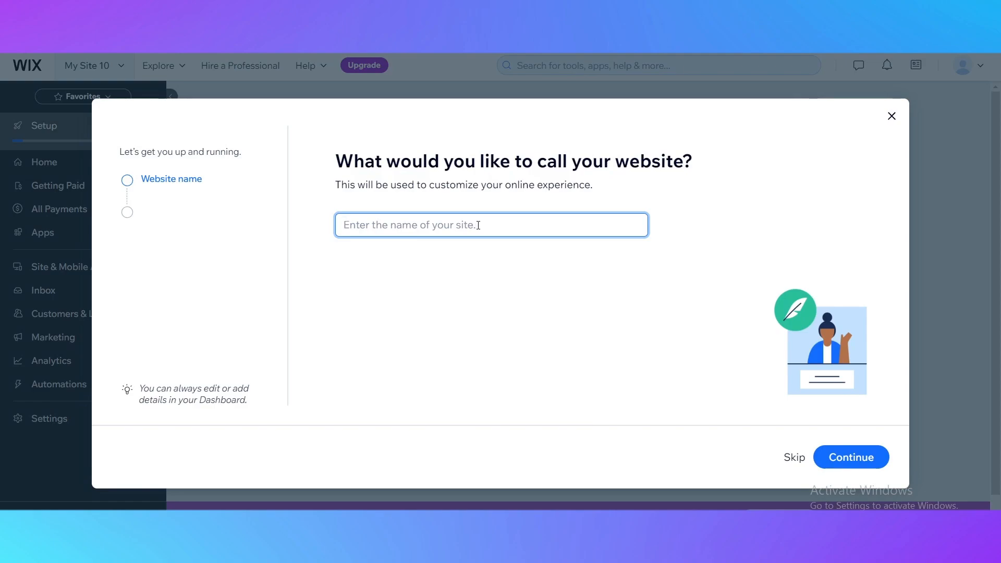
{"action": "type", "text": "C"}
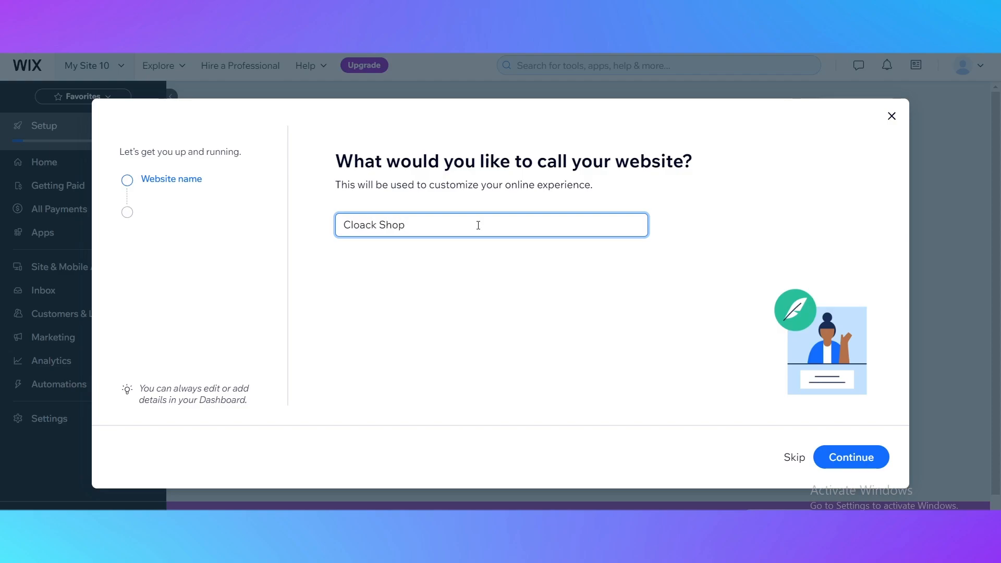
{"action": "type", "text": "loac"}
{"action": "key", "text": "BackSpace"}
{"action": "key", "text": "BackSpace"}
{"action": "type", "text": "ck Shop"}
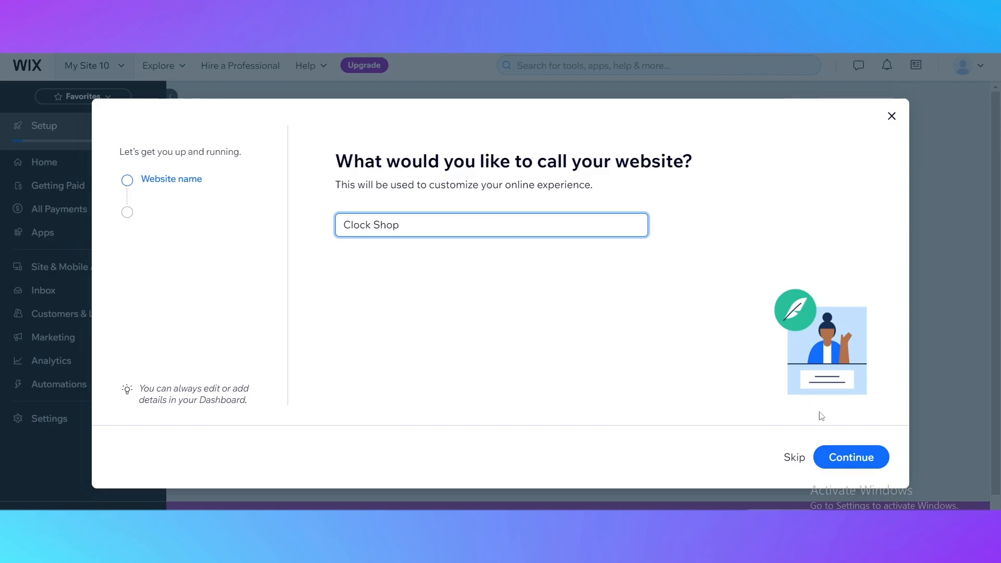
{"action": "left_click", "coordinate": [842, 457]}
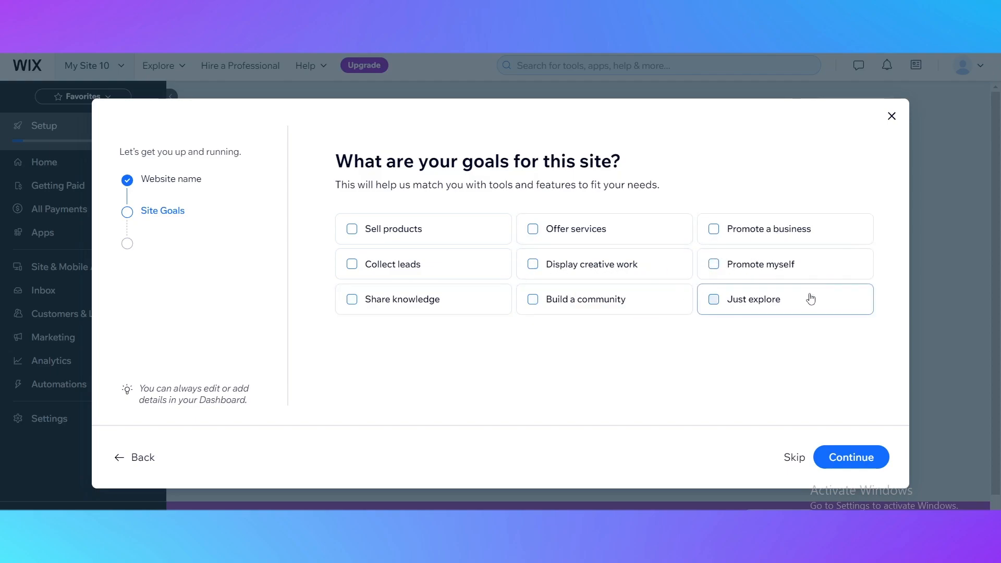
Set Sell products as the site's goal and finish the setup to the dashboard without adding any apps
{"action": "left_click", "coordinate": [409, 237]}
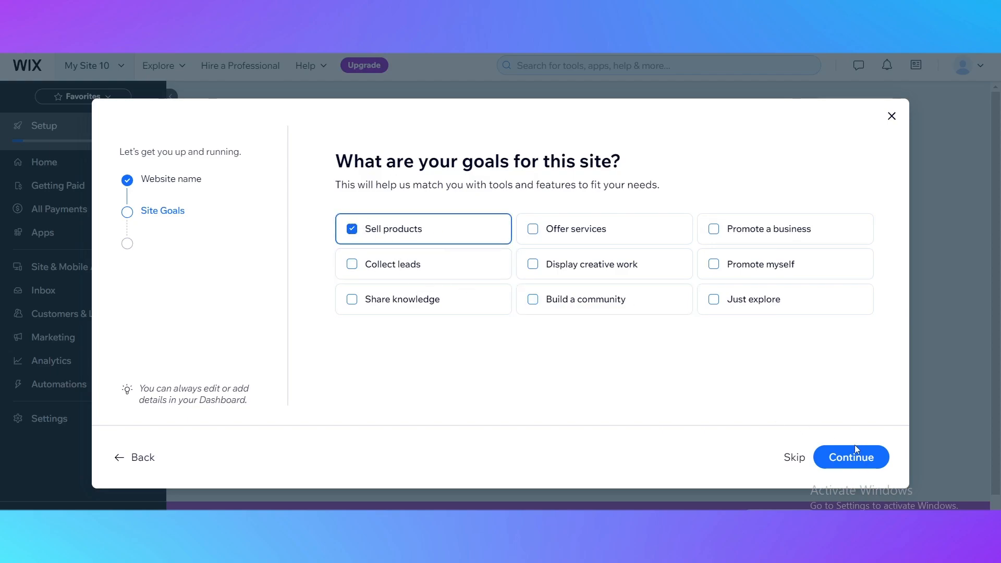
{"action": "left_click", "coordinate": [852, 460]}
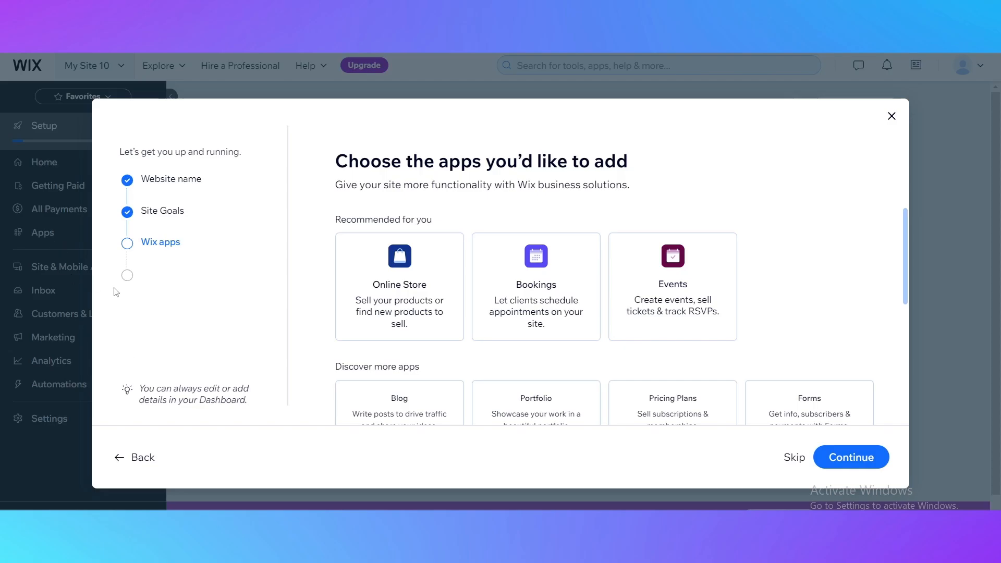
{"action": "scroll", "coordinate": [456, 286], "scroll_direction": "down", "scroll_amount": 4}
{"action": "scroll", "coordinate": [442, 297], "scroll_direction": "up", "scroll_amount": 4}
{"action": "left_click", "coordinate": [794, 459]}
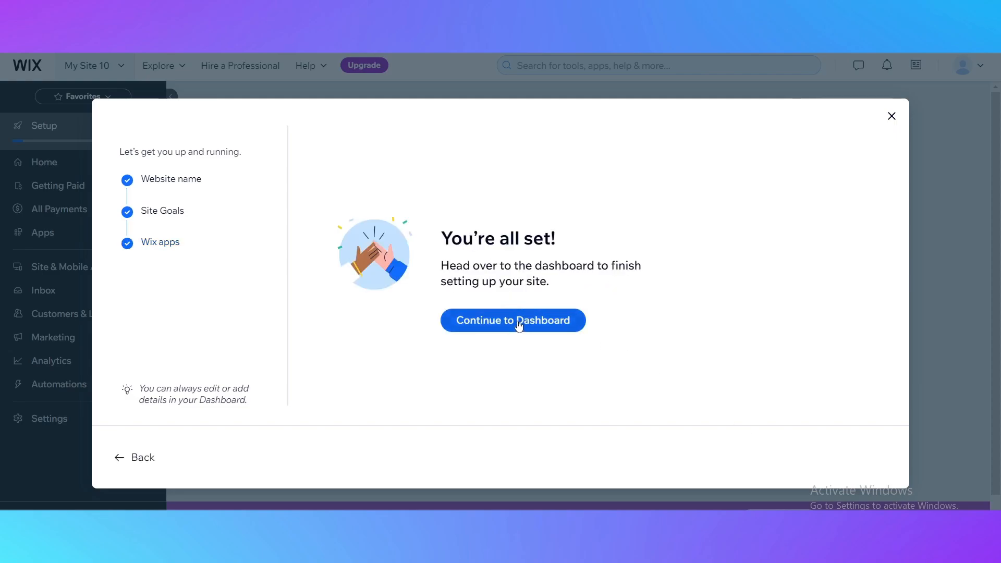
{"action": "left_click", "coordinate": [489, 324]}
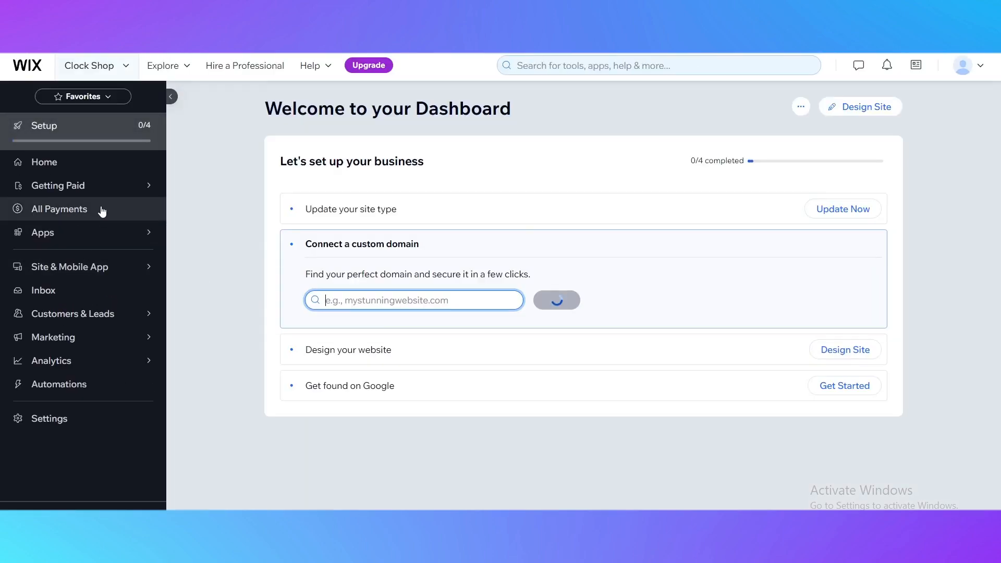
Start the "Design your website" task from the business setup checklist to reach the template gallery
{"action": "scroll", "coordinate": [239, 349], "scroll_direction": "down", "scroll_amount": 1}
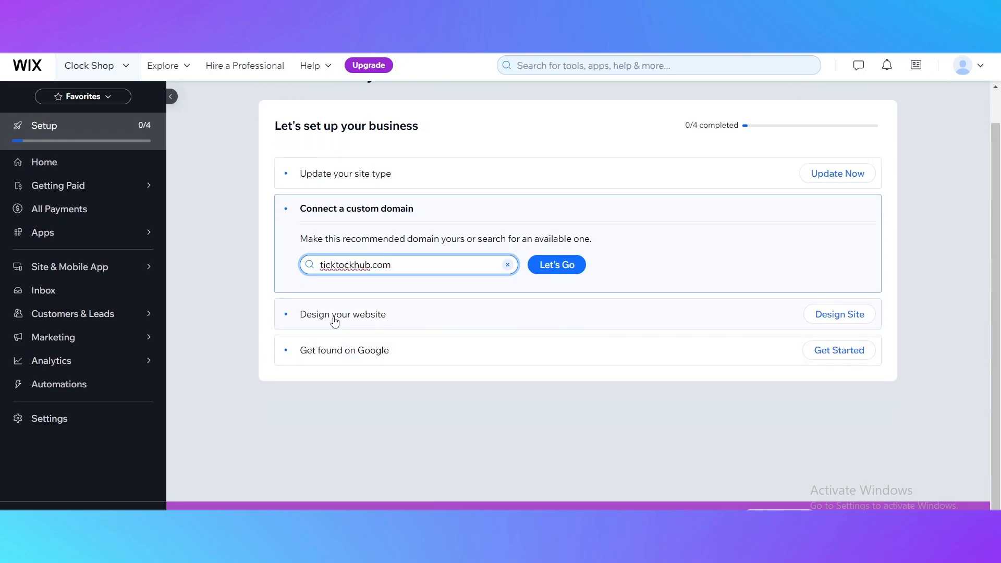
{"action": "left_click", "coordinate": [709, 319]}
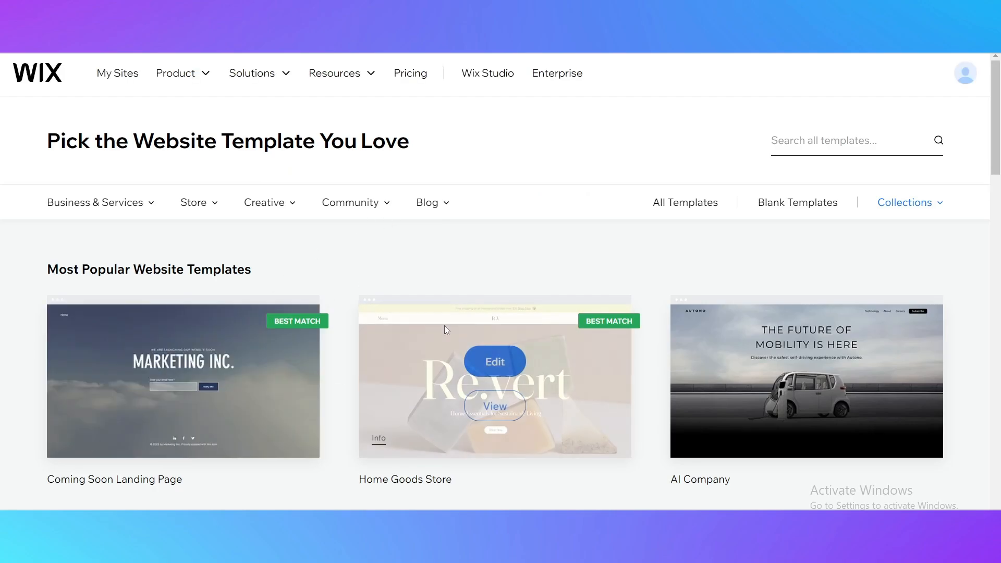
Browse the most popular website templates and compare their designs
{"action": "scroll", "coordinate": [445, 325], "scroll_direction": "down", "scroll_amount": 2}
{"action": "scroll", "coordinate": [496, 329], "scroll_direction": "down", "scroll_amount": 3}
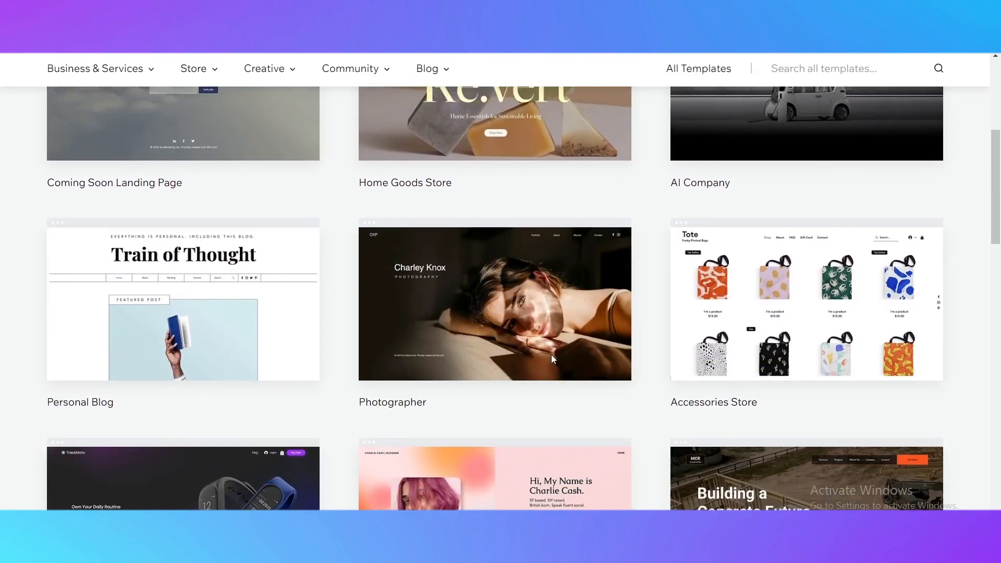
{"action": "scroll", "coordinate": [297, 349], "scroll_direction": "up", "scroll_amount": 2}
{"action": "scroll", "coordinate": [470, 331], "scroll_direction": "down", "scroll_amount": 1}
{"action": "scroll", "coordinate": [443, 346], "scroll_direction": "up", "scroll_amount": 1}
{"action": "scroll", "coordinate": [501, 365], "scroll_direction": "down", "scroll_amount": 2}
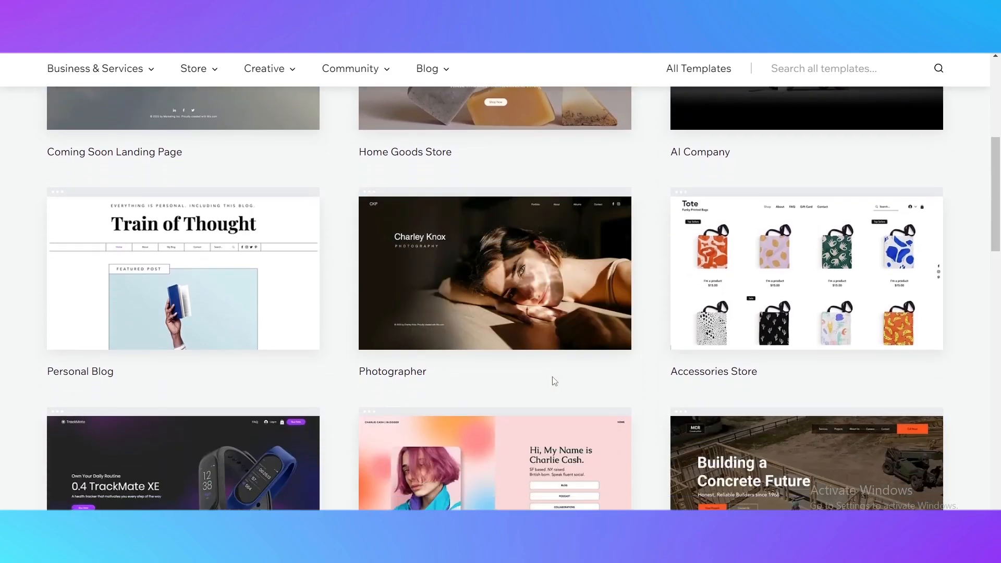
{"action": "scroll", "coordinate": [387, 382], "scroll_direction": "down", "scroll_amount": 5}
{"action": "scroll", "coordinate": [342, 391], "scroll_direction": "up", "scroll_amount": 8}
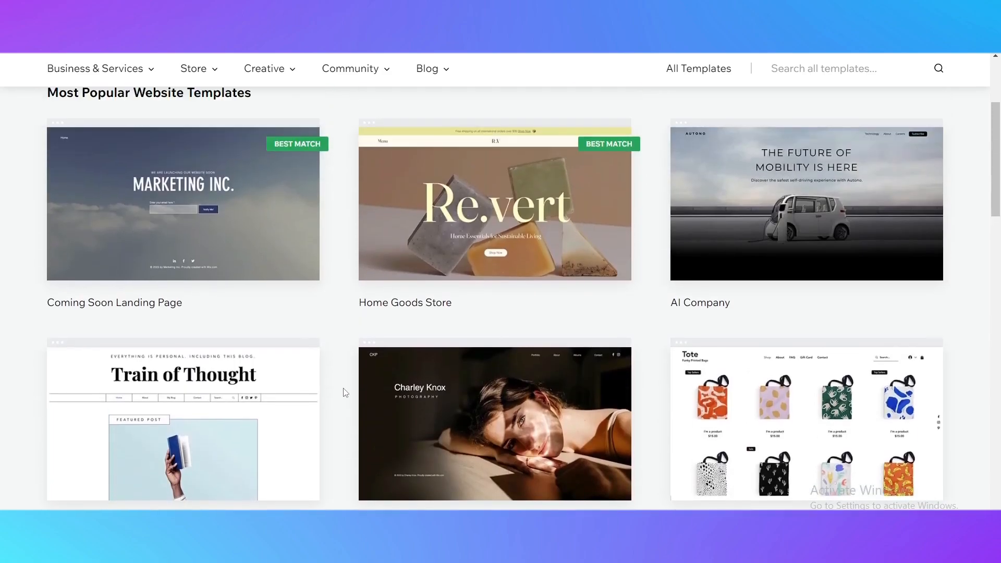
{"action": "scroll", "coordinate": [445, 362], "scroll_direction": "up", "scroll_amount": 2}
{"action": "scroll", "coordinate": [104, 237], "scroll_direction": "down", "scroll_amount": 3}
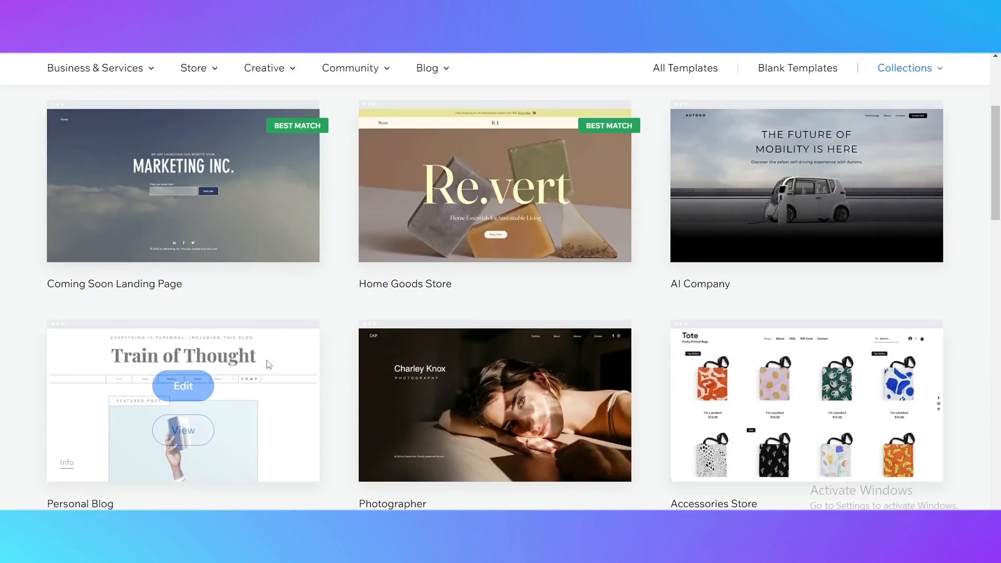
{"action": "scroll", "coordinate": [291, 308], "scroll_direction": "up", "scroll_amount": 3}
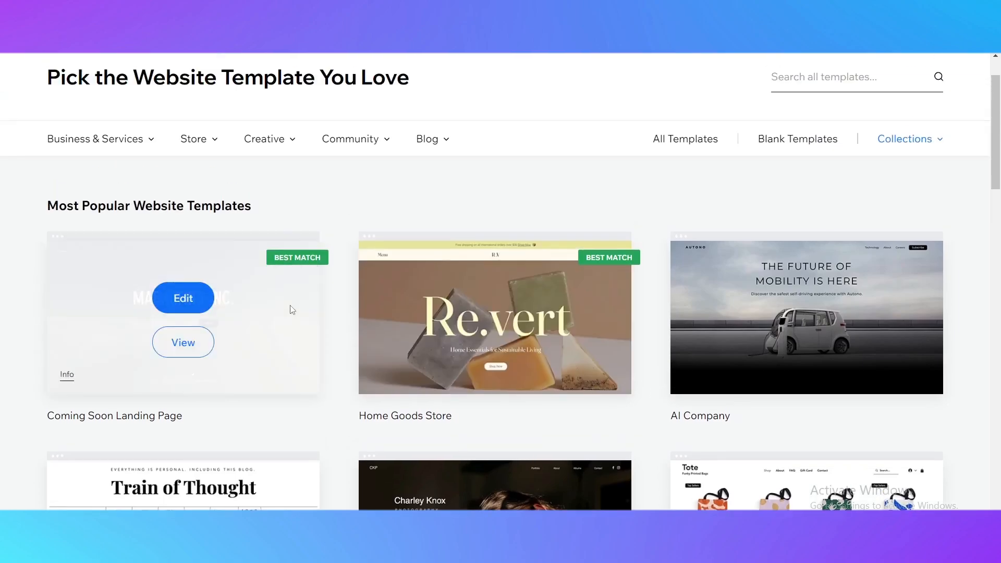
{"action": "scroll", "coordinate": [257, 328], "scroll_direction": "down", "scroll_amount": 2}
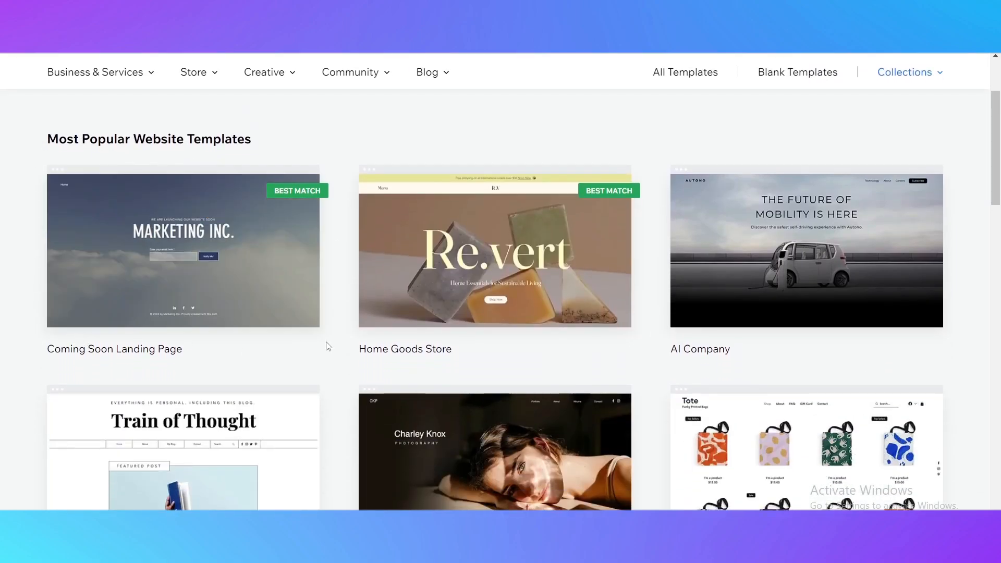
{"action": "scroll", "coordinate": [539, 338], "scroll_direction": "down", "scroll_amount": 2}
{"action": "scroll", "coordinate": [538, 336], "scroll_direction": "down", "scroll_amount": 3}
{"action": "scroll", "coordinate": [241, 211], "scroll_direction": "up", "scroll_amount": 8}
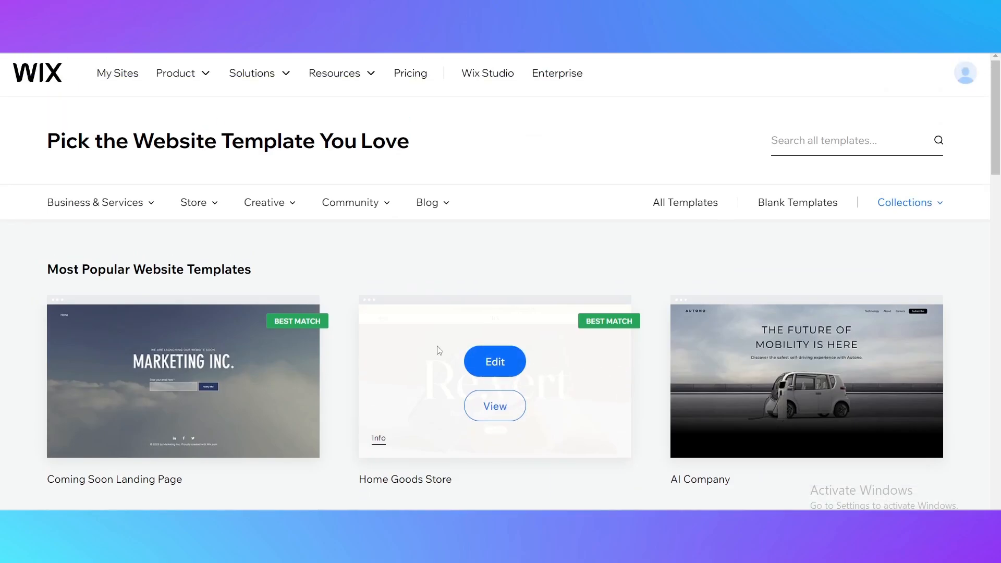
Switch to the blank website templates and examine the available layouts, including Start from Scratch and Minimal Layout
{"action": "left_click", "coordinate": [784, 211]}
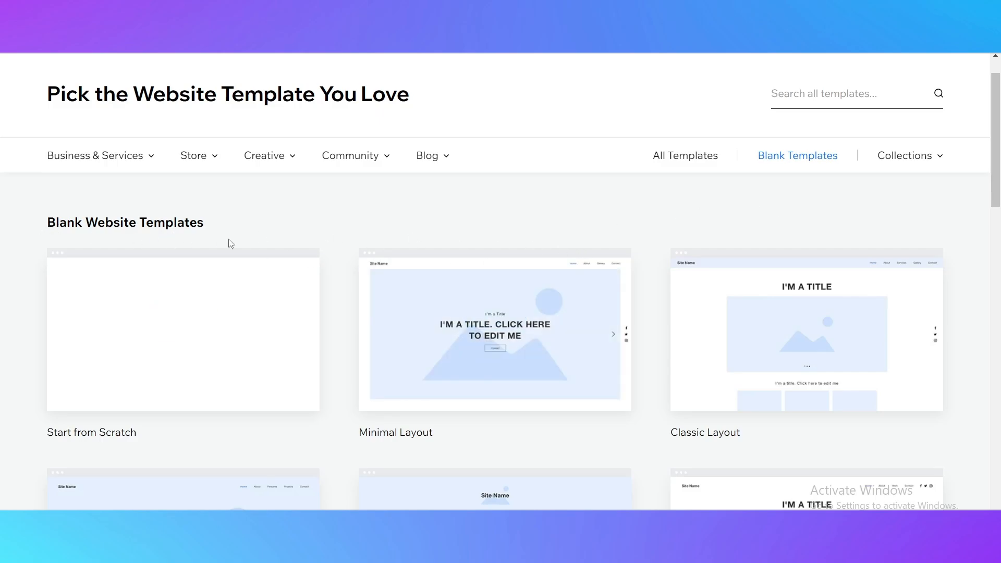
{"action": "scroll", "coordinate": [152, 217], "scroll_direction": "down", "scroll_amount": 4}
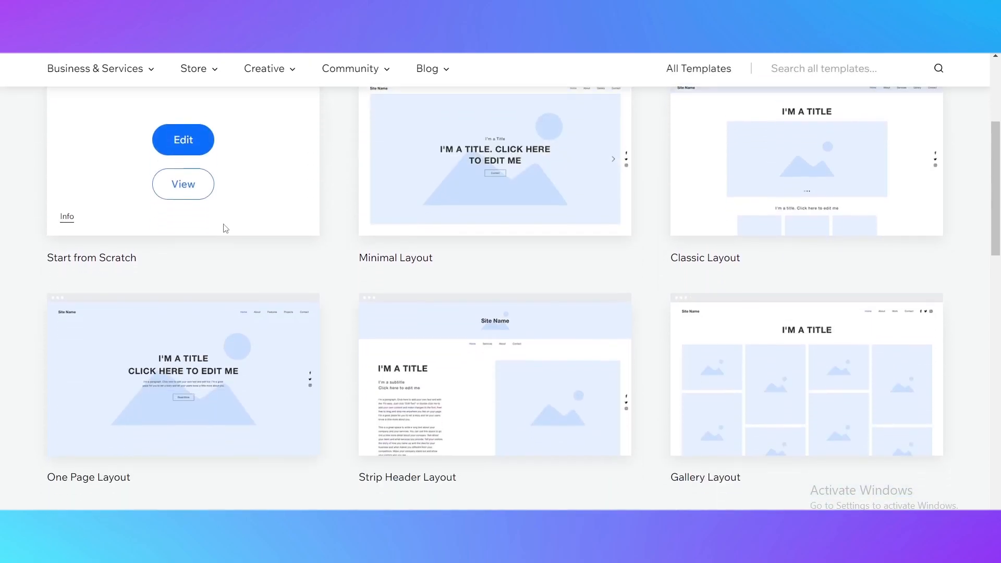
{"action": "scroll", "coordinate": [159, 235], "scroll_direction": "down", "scroll_amount": 5}
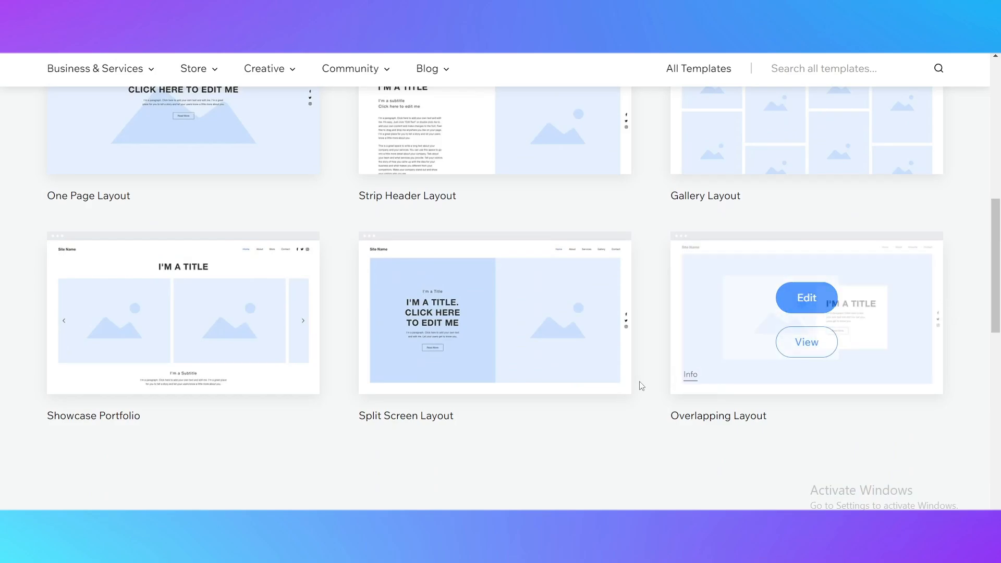
{"action": "scroll", "coordinate": [641, 396], "scroll_direction": "up", "scroll_amount": 4}
{"action": "scroll", "coordinate": [326, 296], "scroll_direction": "up", "scroll_amount": 6}
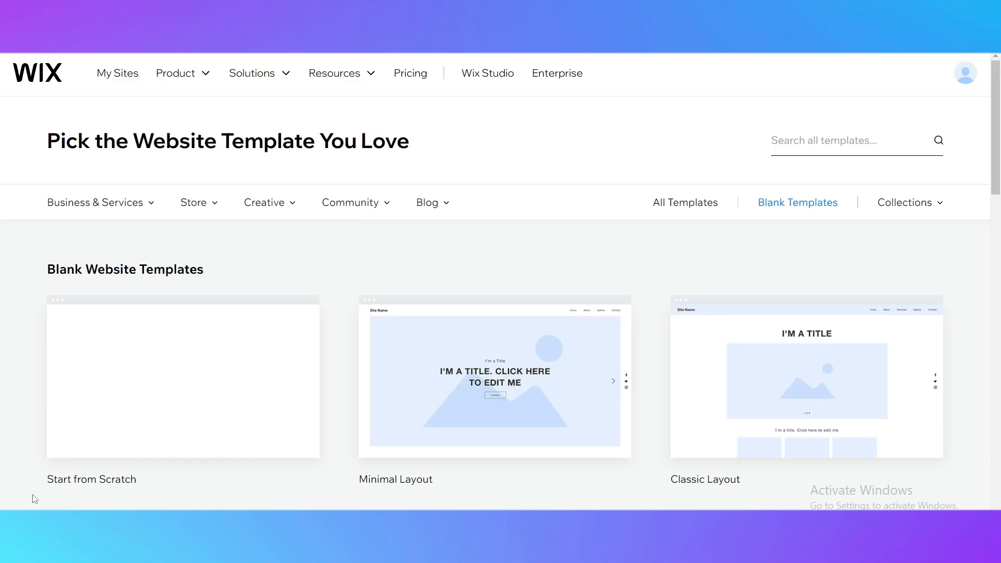
{"action": "mouse_move", "coordinate": [87, 415]}
{"action": "mouse_move", "coordinate": [179, 290]}
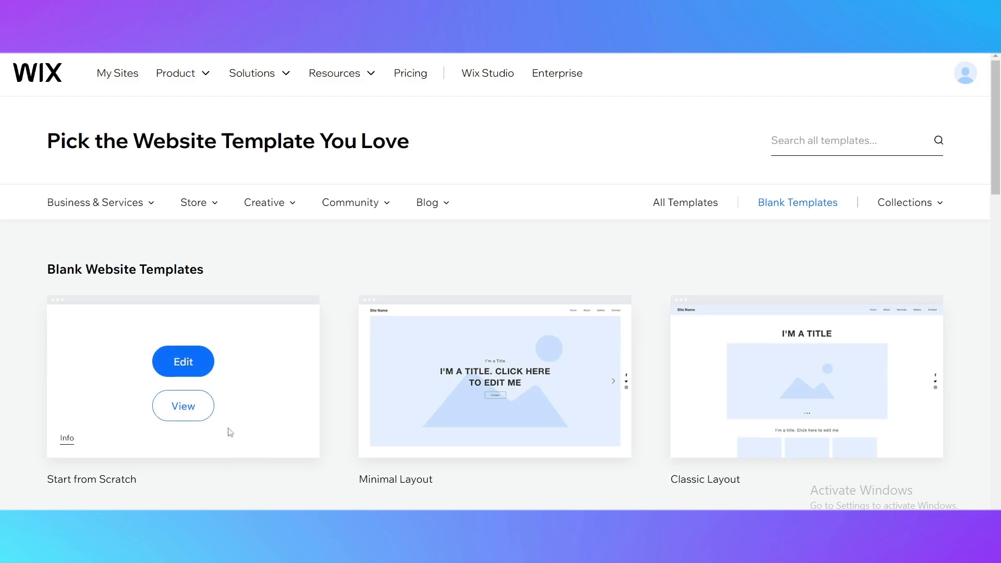
{"action": "scroll", "coordinate": [483, 307], "scroll_direction": "down", "scroll_amount": 1}
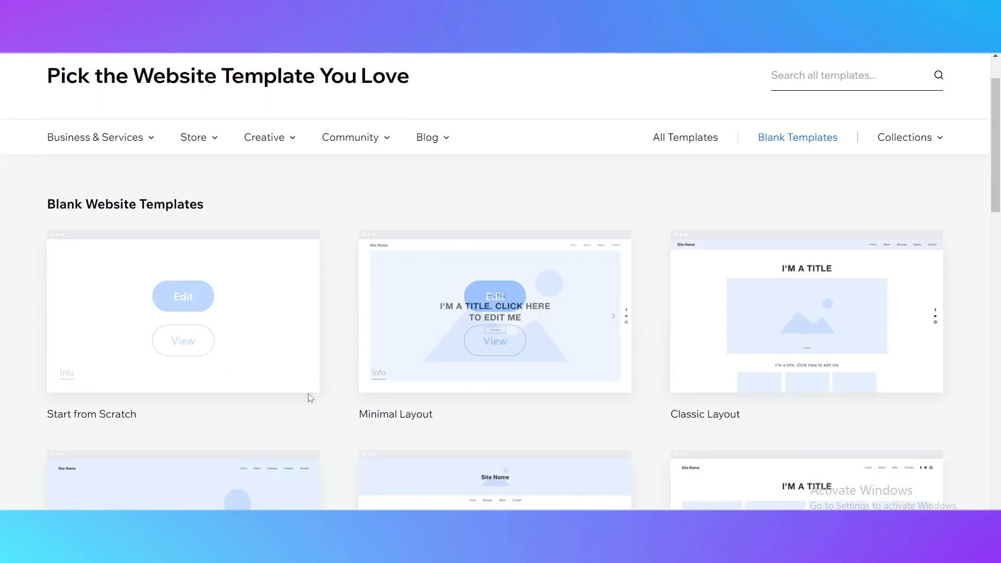
{"action": "scroll", "coordinate": [503, 407], "scroll_direction": "down", "scroll_amount": 2}
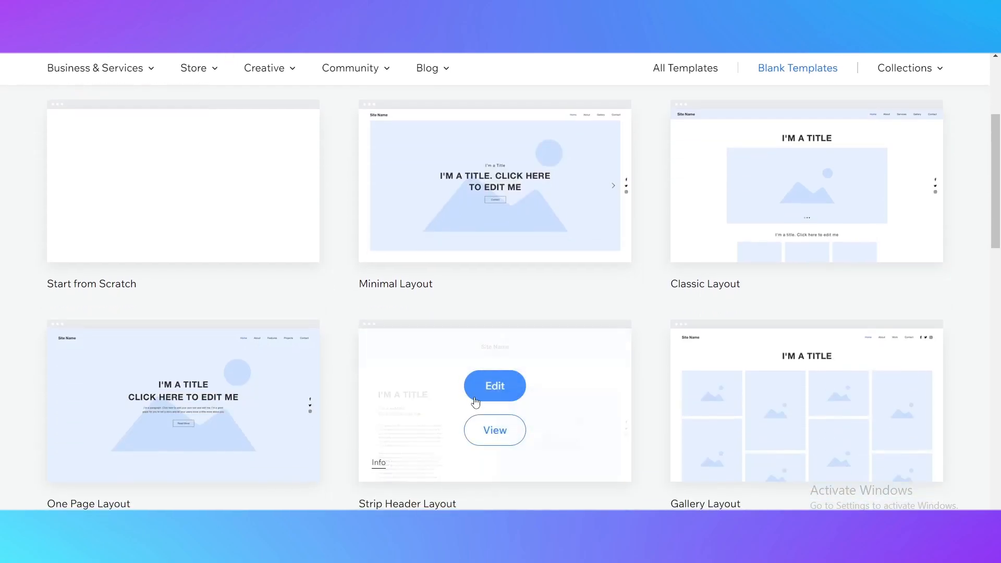
{"action": "scroll", "coordinate": [378, 444], "scroll_direction": "down", "scroll_amount": 1}
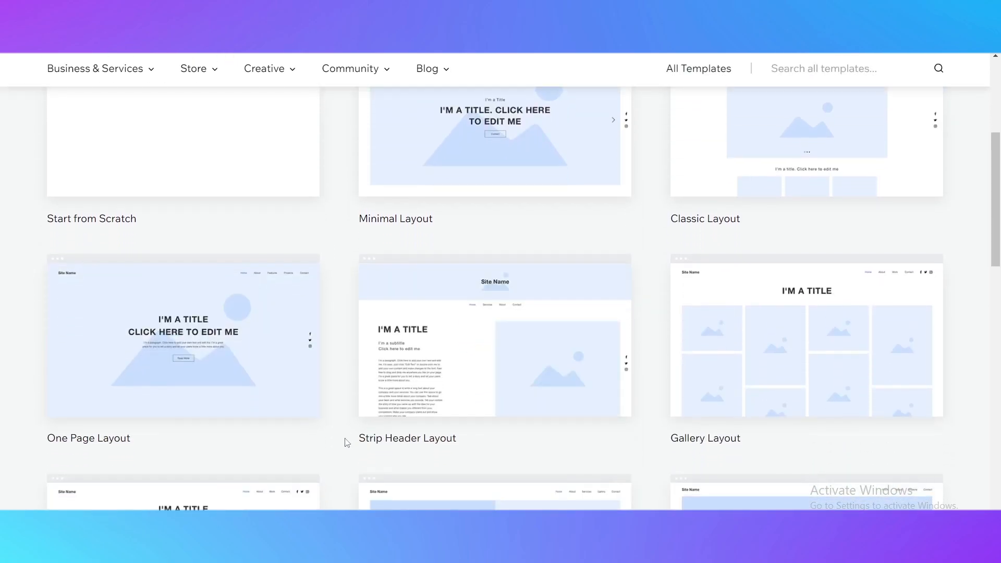
{"action": "scroll", "coordinate": [440, 421], "scroll_direction": "up", "scroll_amount": 4}
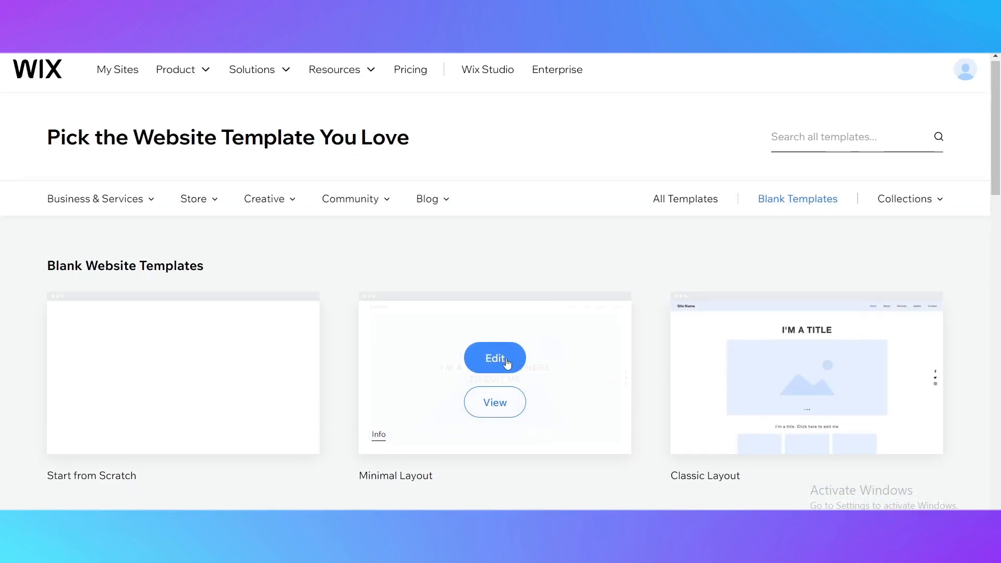
{"action": "scroll", "coordinate": [524, 324], "scroll_direction": "down", "scroll_amount": 1}
{"action": "mouse_move", "coordinate": [123, 267]}
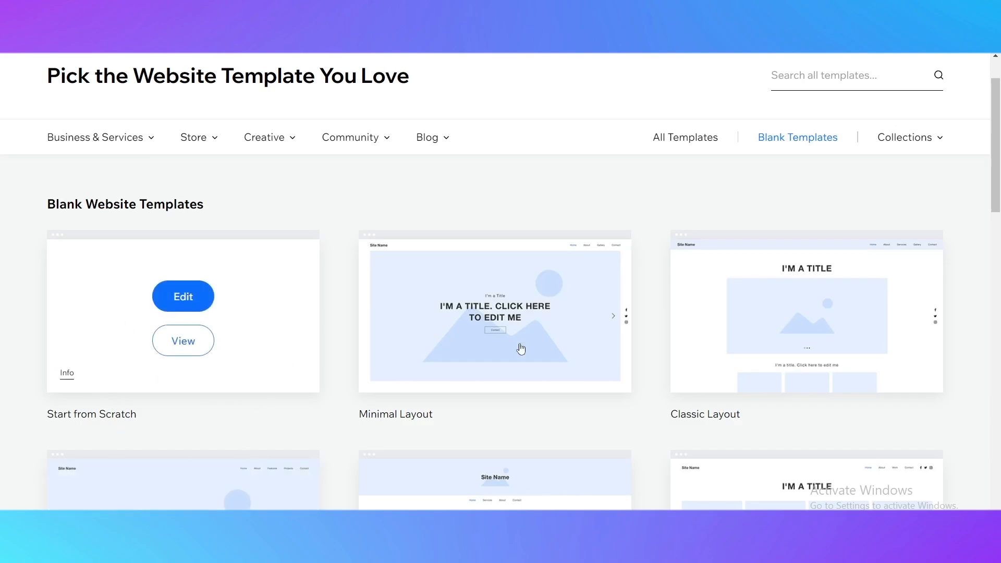
{"action": "mouse_move", "coordinate": [839, 270]}
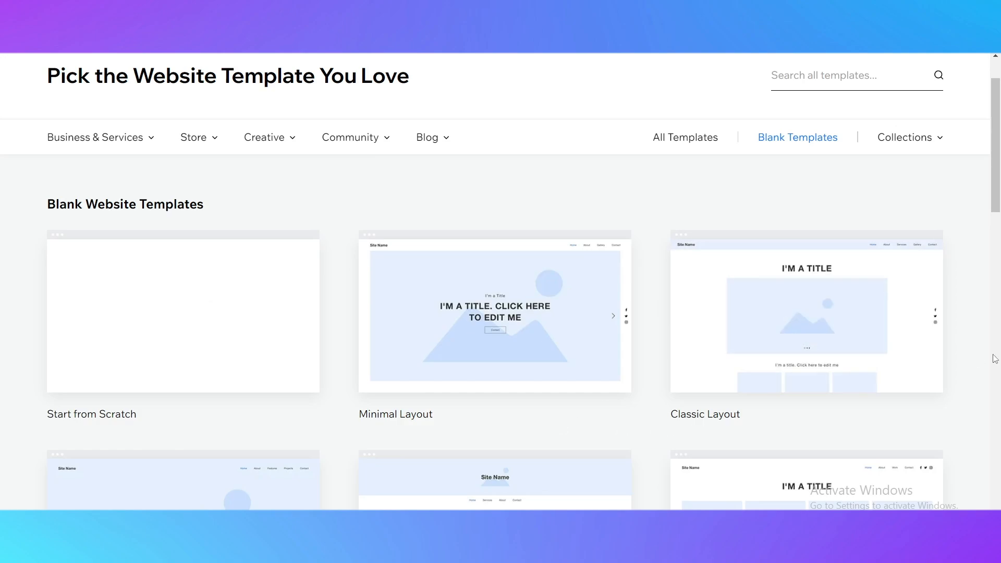
Compare the blank website layouts, from Classic Layout and One Page Layout through to Split Screen and Overlapping Layout
{"action": "mouse_move", "coordinate": [485, 337]}
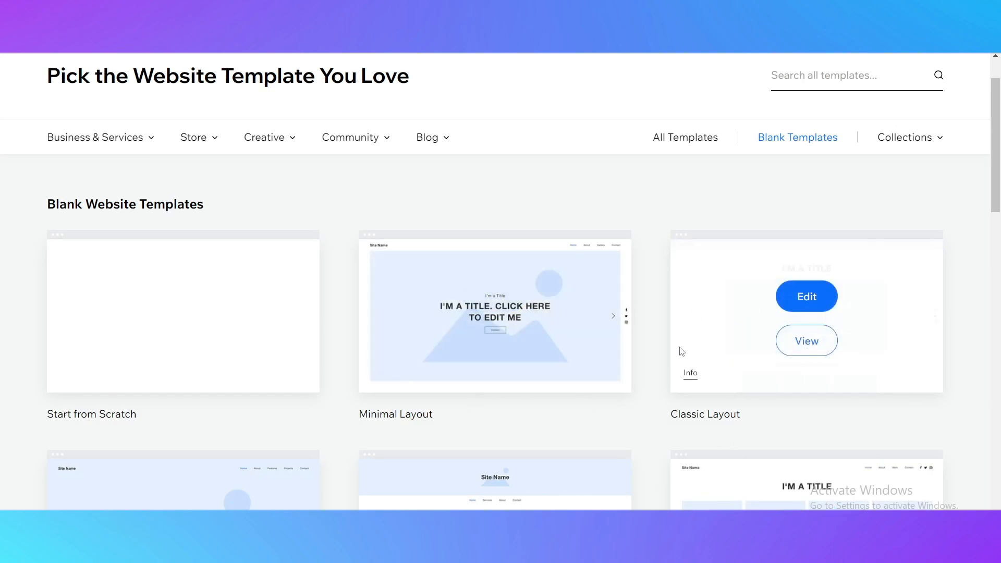
{"action": "scroll", "coordinate": [501, 279], "scroll_direction": "down", "scroll_amount": 1}
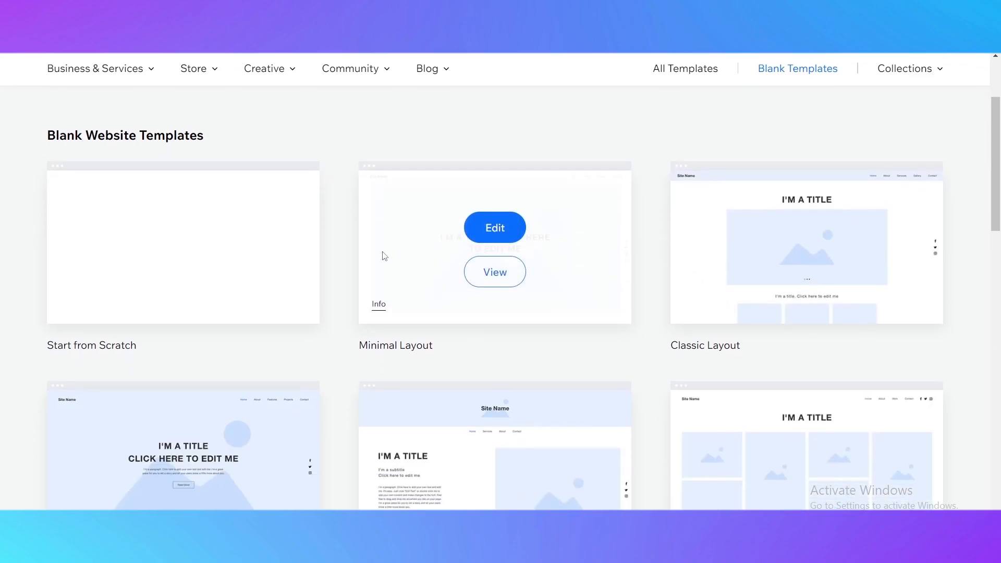
{"action": "scroll", "coordinate": [384, 256], "scroll_direction": "down", "scroll_amount": 2}
{"action": "scroll", "coordinate": [446, 371], "scroll_direction": "down", "scroll_amount": 2}
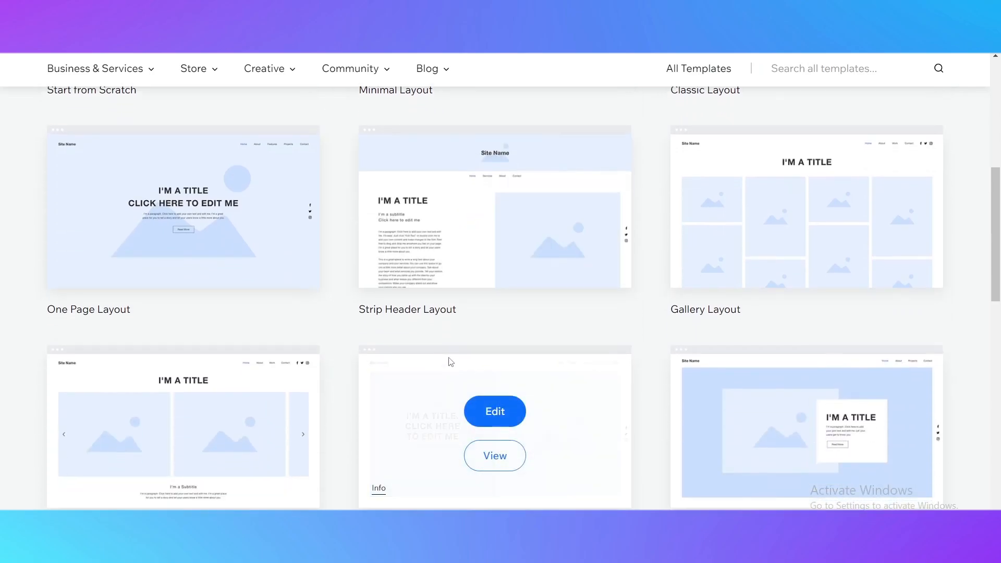
{"action": "scroll", "coordinate": [642, 337], "scroll_direction": "down", "scroll_amount": 3}
{"action": "scroll", "coordinate": [500, 336], "scroll_direction": "down", "scroll_amount": 2}
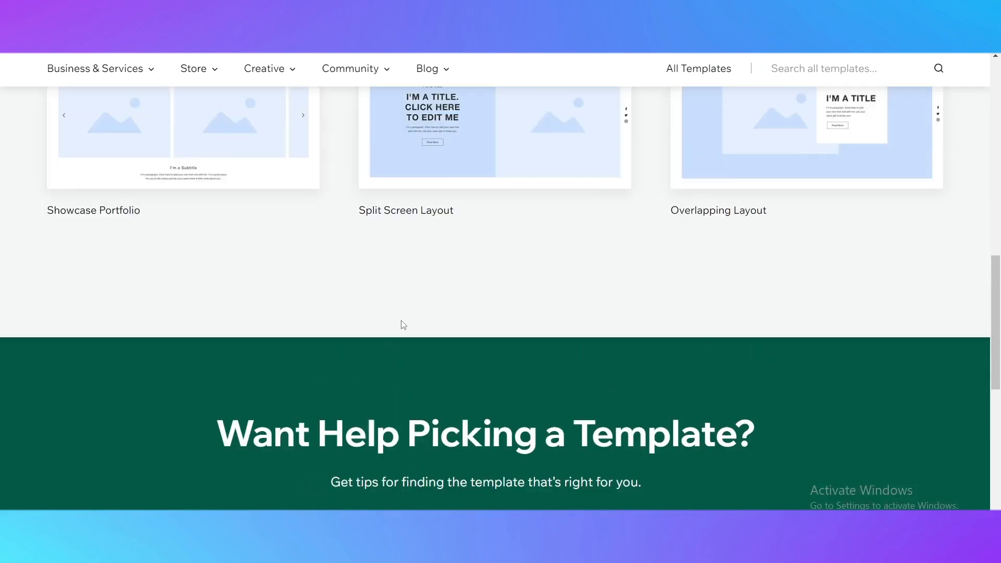
{"action": "scroll", "coordinate": [402, 323], "scroll_direction": "up", "scroll_amount": 5}
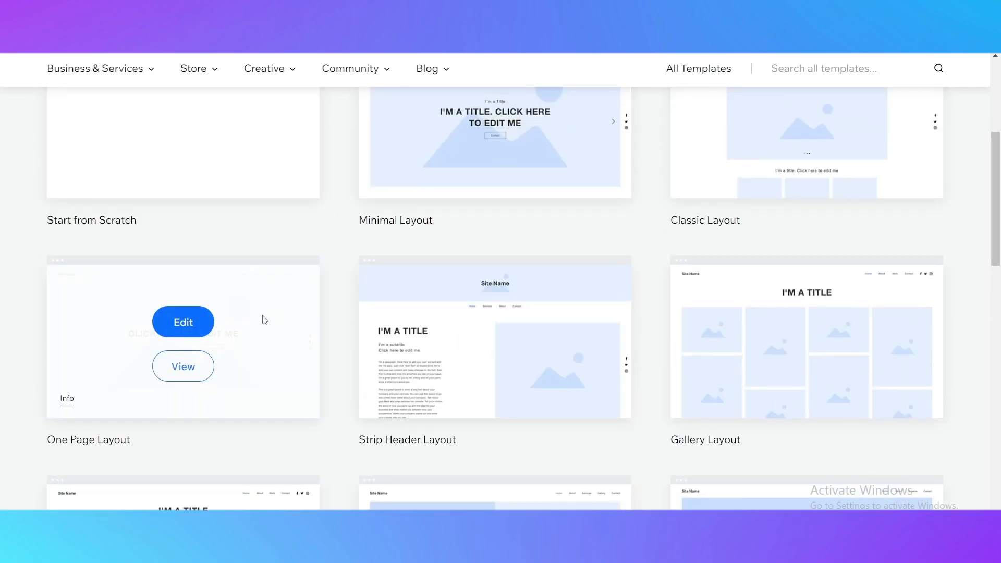
{"action": "scroll", "coordinate": [516, 313], "scroll_direction": "down", "scroll_amount": 3}
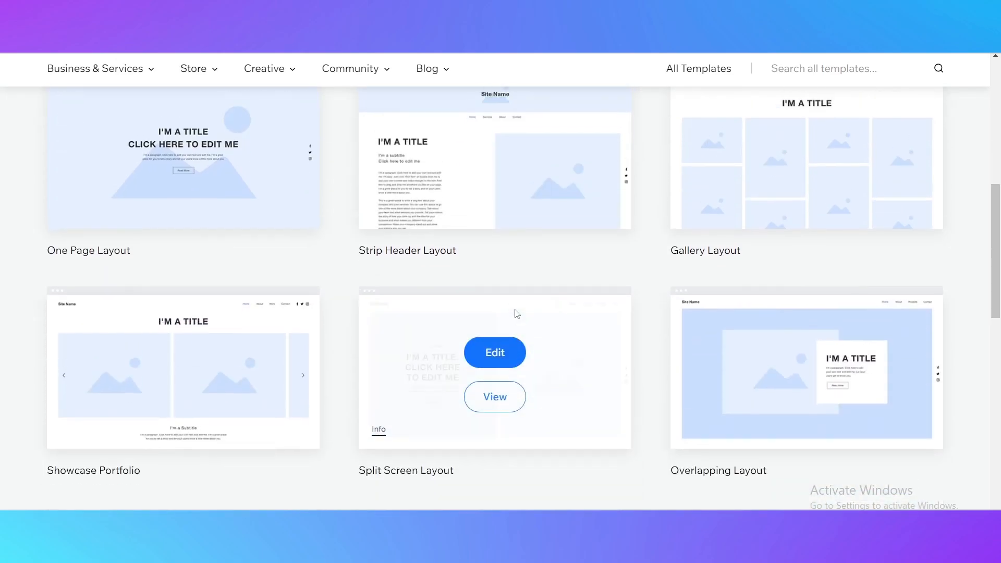
{"action": "scroll", "coordinate": [485, 293], "scroll_direction": "up", "scroll_amount": 3}
{"action": "scroll", "coordinate": [645, 286], "scroll_direction": "up", "scroll_amount": 4}
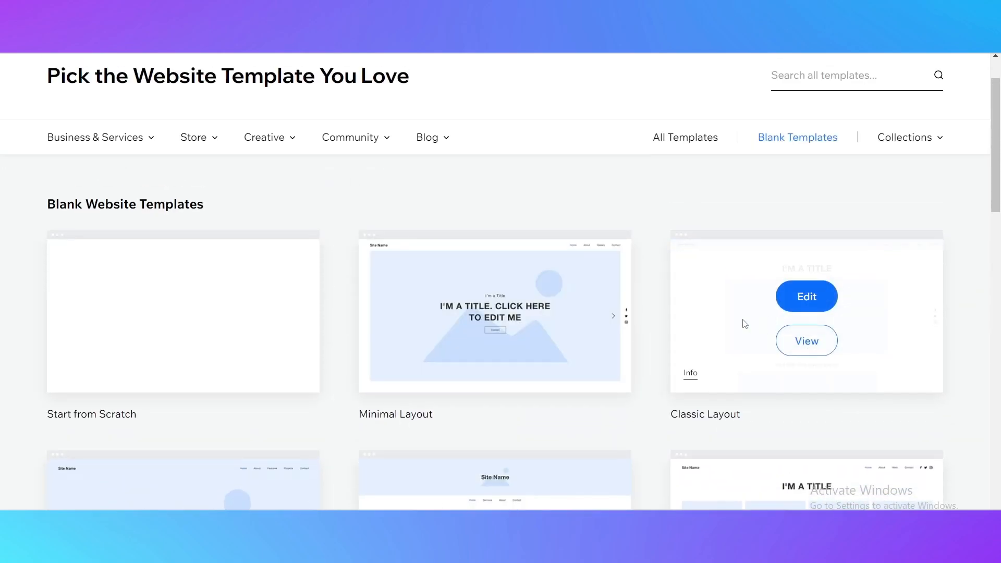
{"action": "scroll", "coordinate": [612, 341], "scroll_direction": "down", "scroll_amount": 4}
{"action": "scroll", "coordinate": [611, 341], "scroll_direction": "down", "scroll_amount": 5}
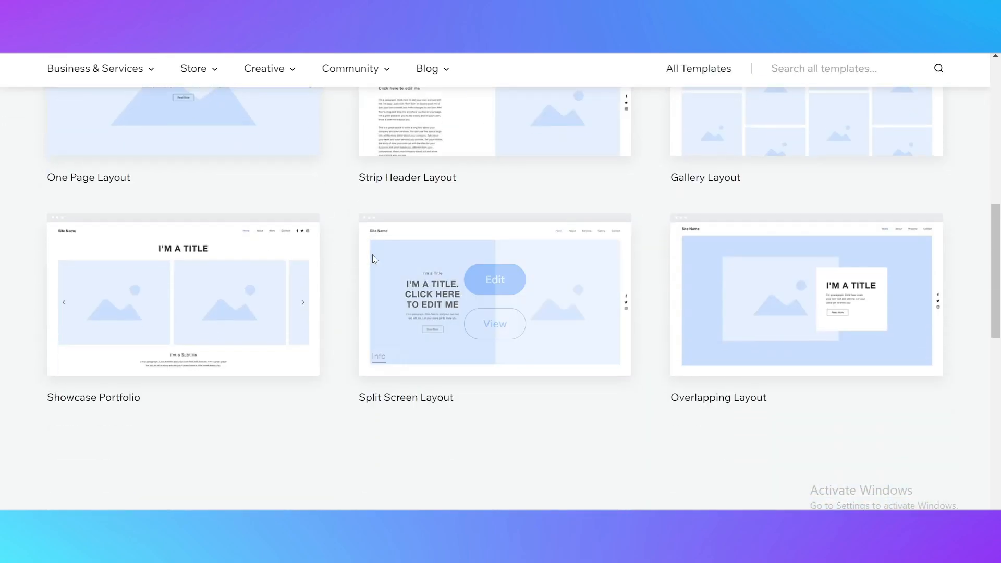
{"action": "scroll", "coordinate": [554, 382], "scroll_direction": "up", "scroll_amount": 7}
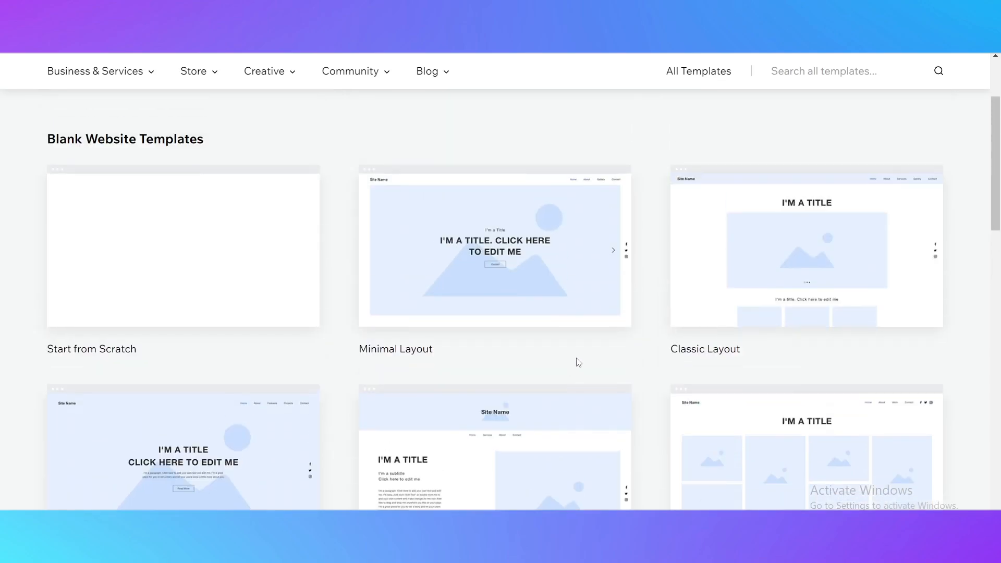
{"action": "scroll", "coordinate": [678, 360], "scroll_direction": "down", "scroll_amount": 1}
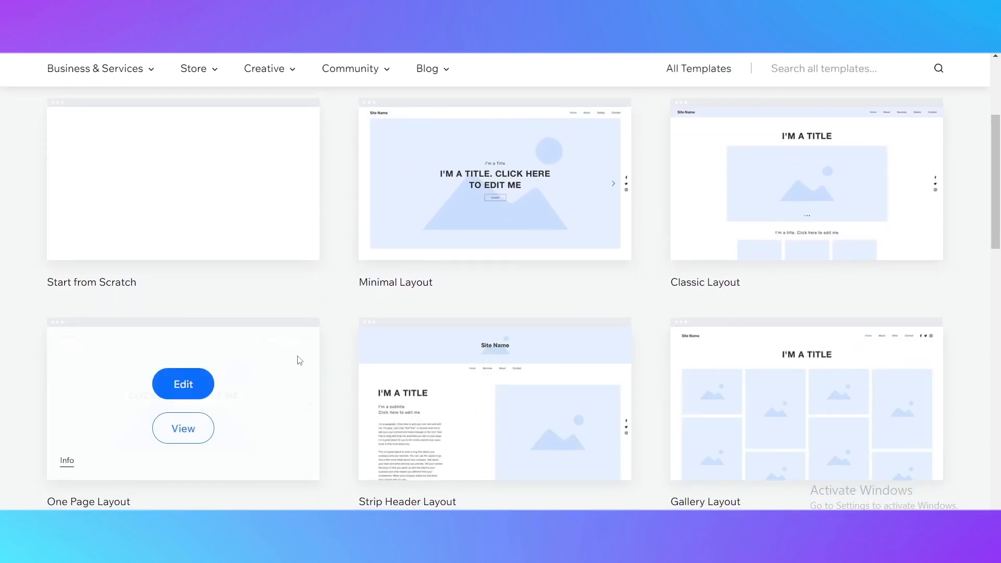
{"action": "scroll", "coordinate": [709, 294], "scroll_direction": "down", "scroll_amount": 1}
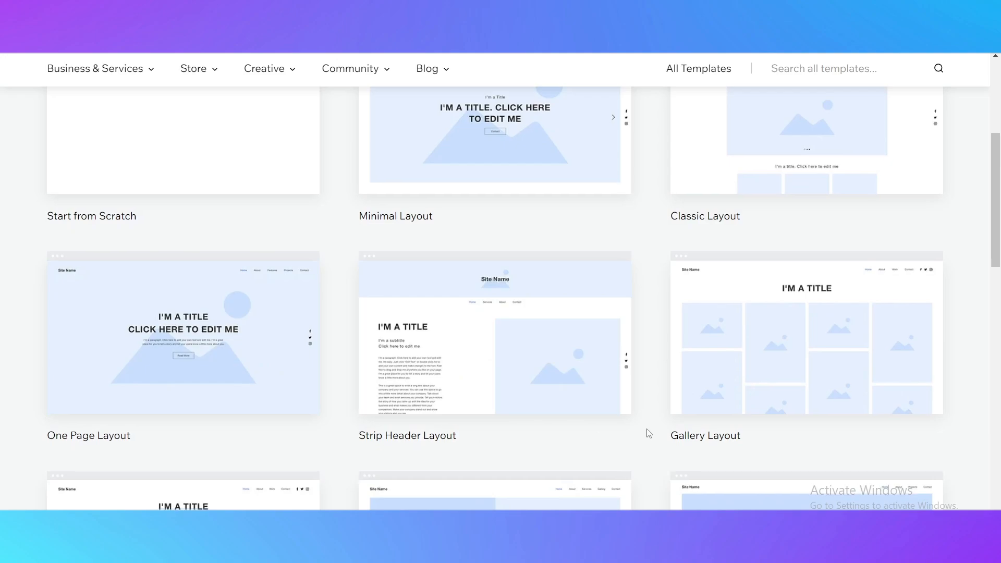
{"action": "scroll", "coordinate": [610, 368], "scroll_direction": "down", "scroll_amount": 3}
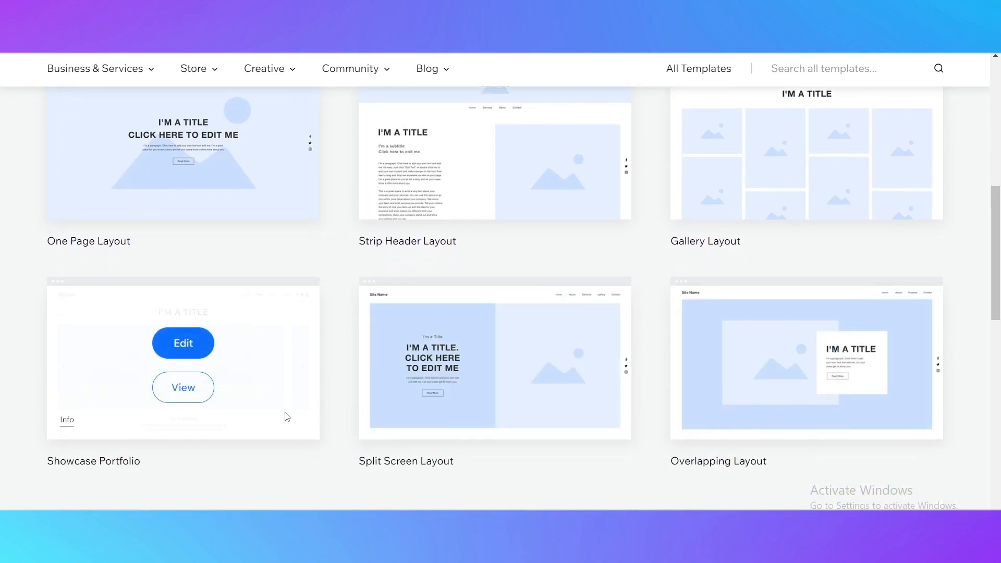
{"action": "mouse_move", "coordinate": [576, 436]}
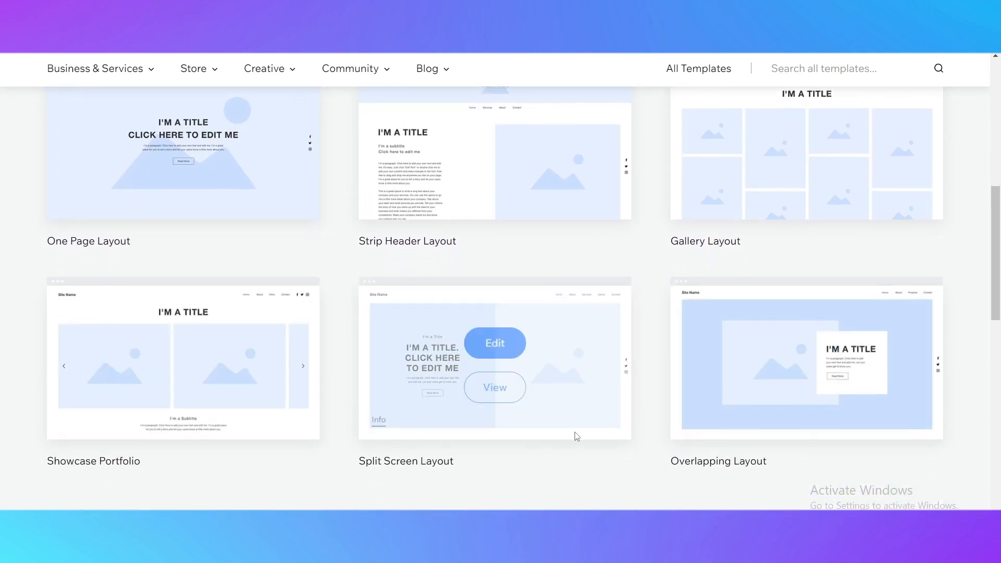
{"action": "scroll", "coordinate": [525, 435], "scroll_direction": "up", "scroll_amount": 2}
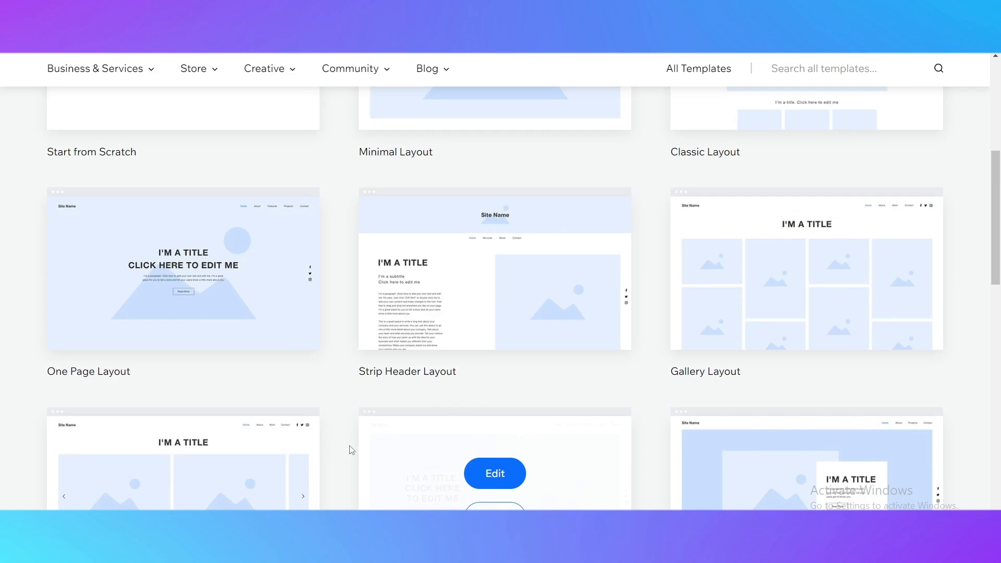
{"action": "mouse_move", "coordinate": [270, 329]}
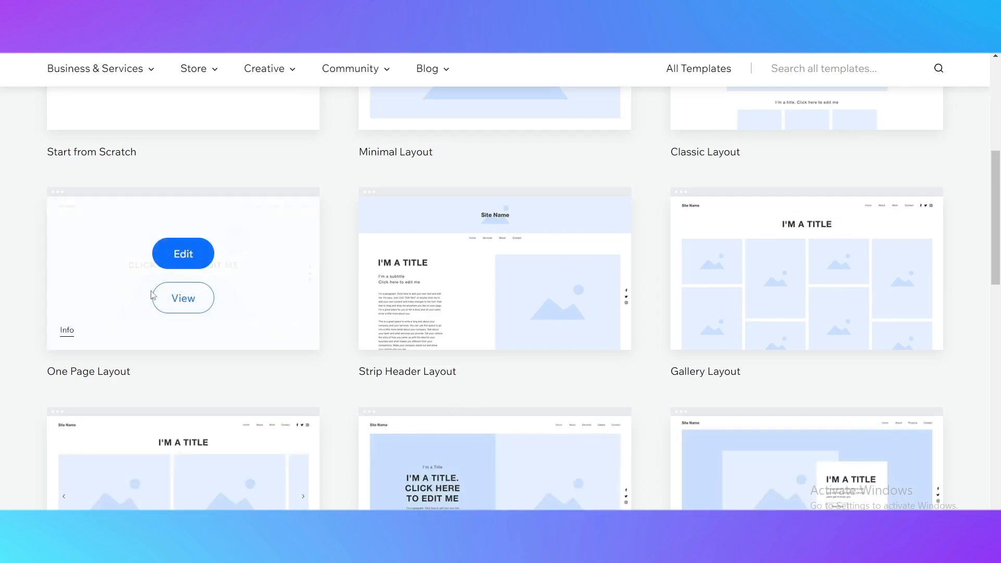
{"action": "mouse_move", "coordinate": [354, 202]}
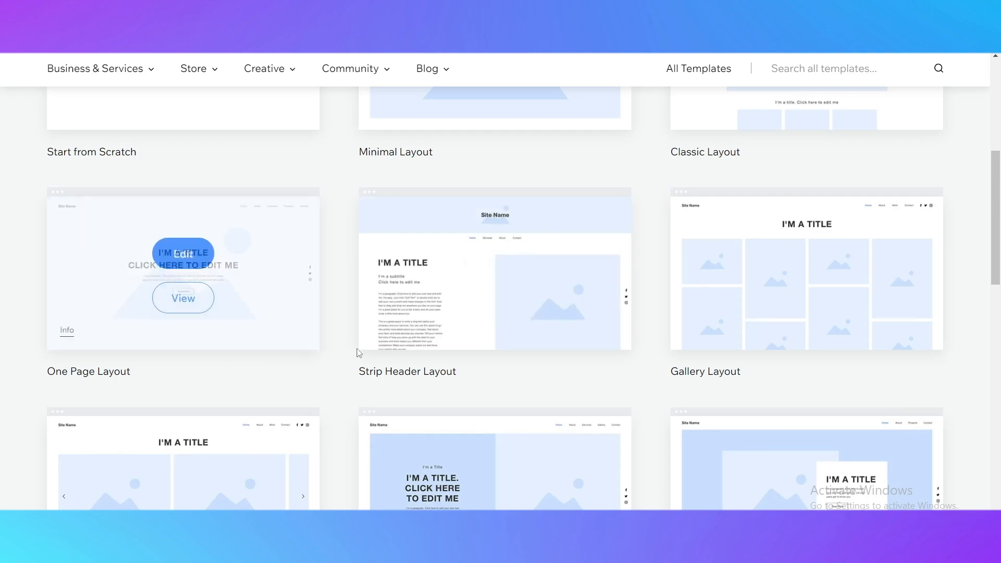
{"action": "scroll", "coordinate": [342, 282], "scroll_direction": "up", "scroll_amount": 1}
{"action": "mouse_move", "coordinate": [420, 313]}
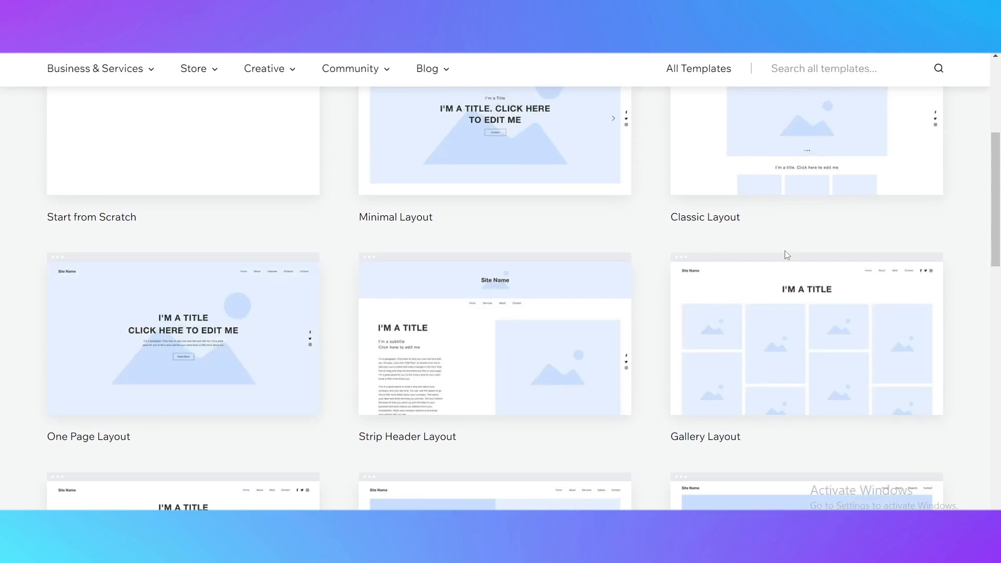
{"action": "mouse_move", "coordinate": [879, 302]}
{"action": "scroll", "coordinate": [751, 450], "scroll_direction": "up", "scroll_amount": 2}
{"action": "scroll", "coordinate": [783, 373], "scroll_direction": "down", "scroll_amount": 3}
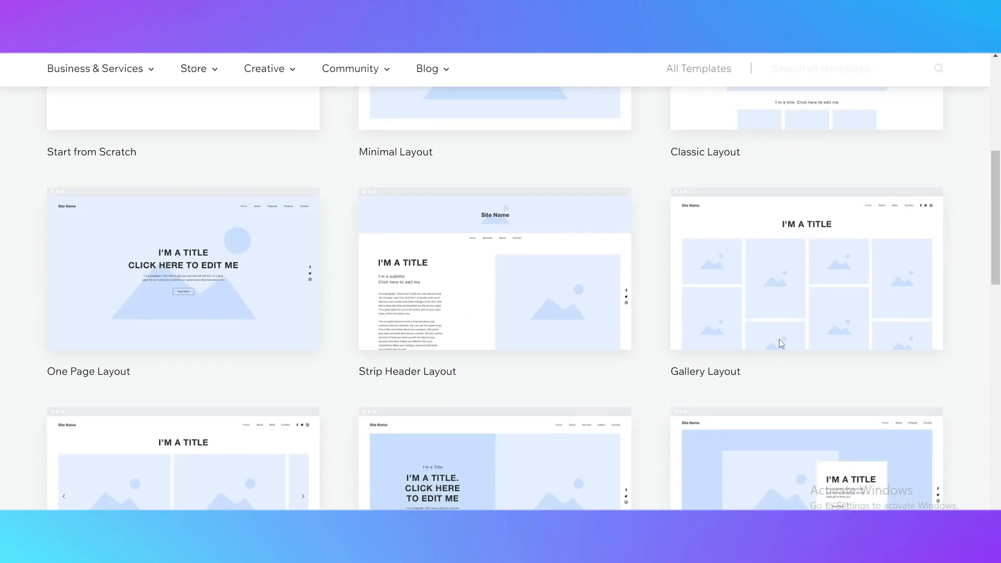
{"action": "scroll", "coordinate": [782, 292], "scroll_direction": "up", "scroll_amount": 3}
{"action": "scroll", "coordinate": [686, 292], "scroll_direction": "down", "scroll_amount": 3}
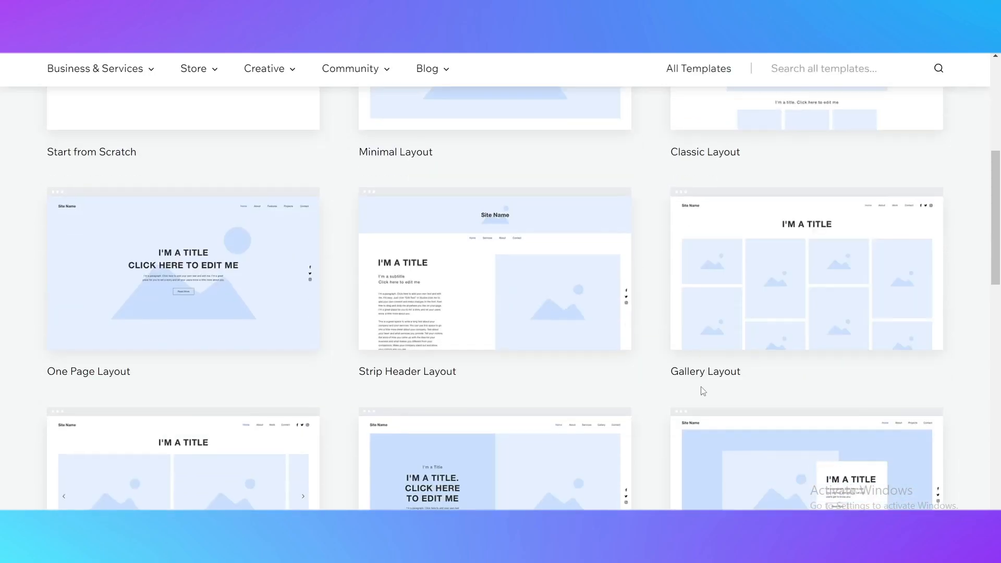
Open the Classic Layout blank template for editing and dismiss the offer to enhance the AI content
{"action": "scroll", "coordinate": [725, 277], "scroll_direction": "up", "scroll_amount": 2}
{"action": "mouse_move", "coordinate": [810, 247]}
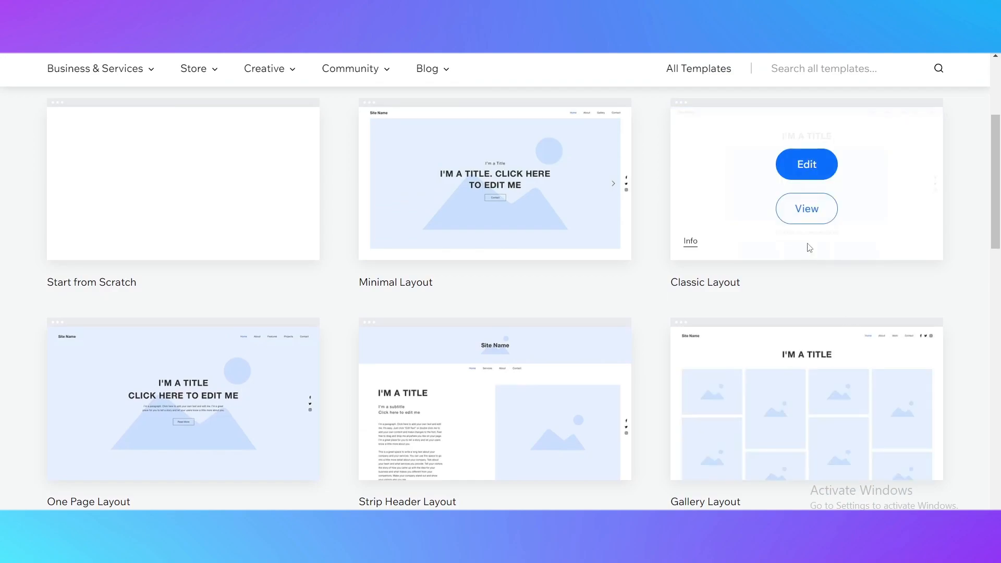
{"action": "left_click", "coordinate": [807, 165]}
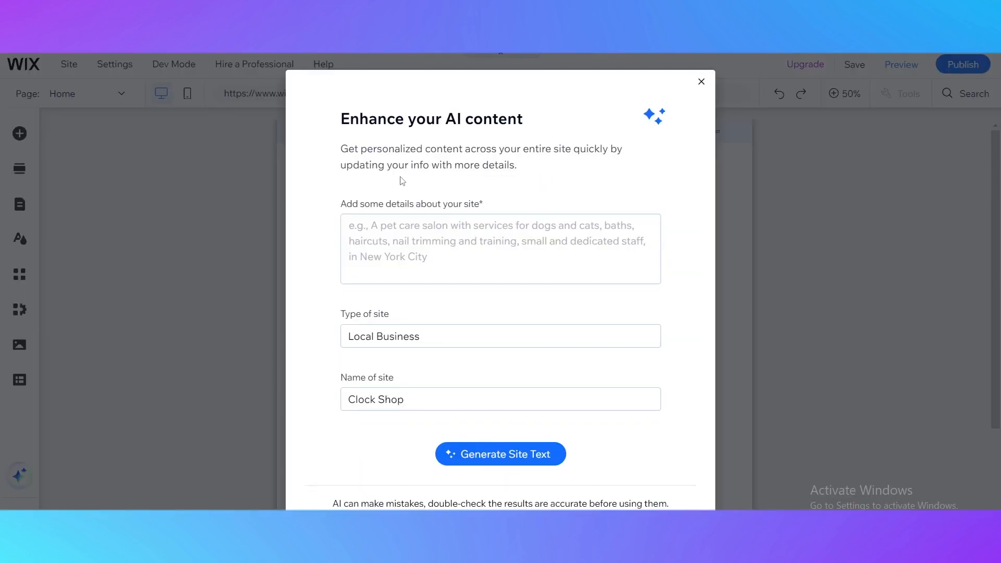
{"action": "left_click", "coordinate": [702, 82]}
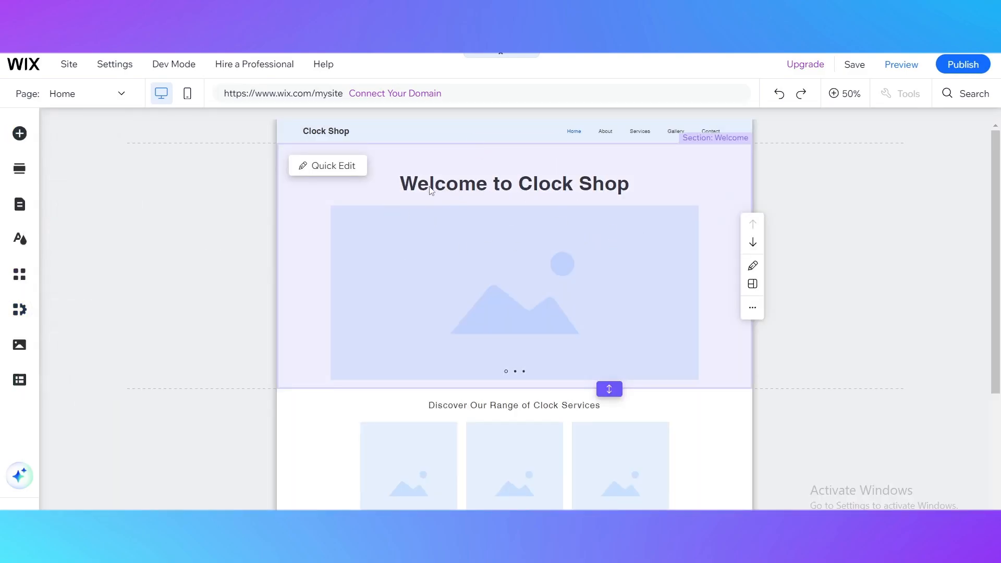
Inspect the Welcome section and header of the Home page, and check the list of the site's pages
{"action": "left_click", "coordinate": [599, 200]}
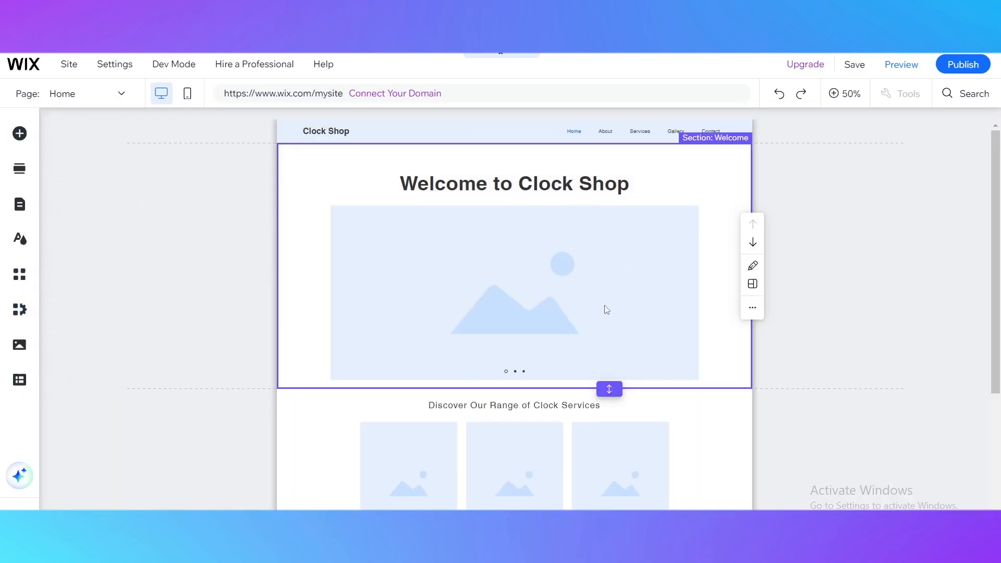
{"action": "scroll", "coordinate": [472, 335], "scroll_direction": "down", "scroll_amount": 3}
{"action": "scroll", "coordinate": [462, 336], "scroll_direction": "up", "scroll_amount": 3}
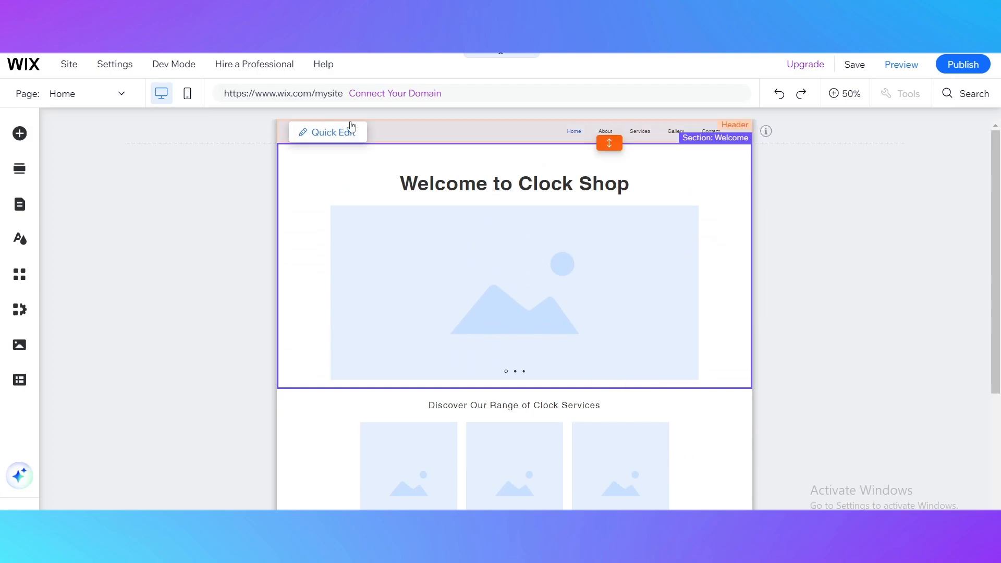
{"action": "left_click", "coordinate": [389, 127]}
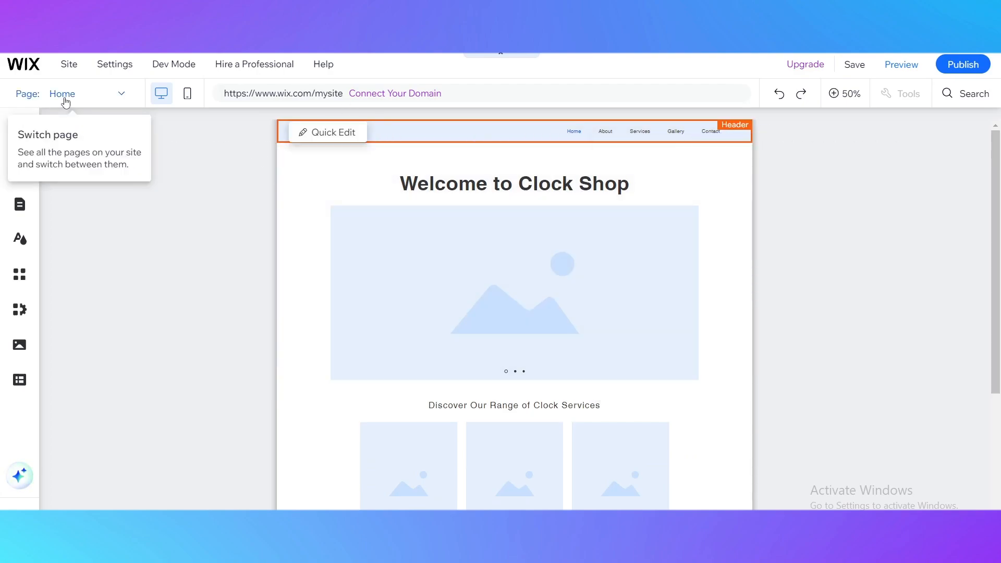
{"action": "left_click", "coordinate": [70, 100]}
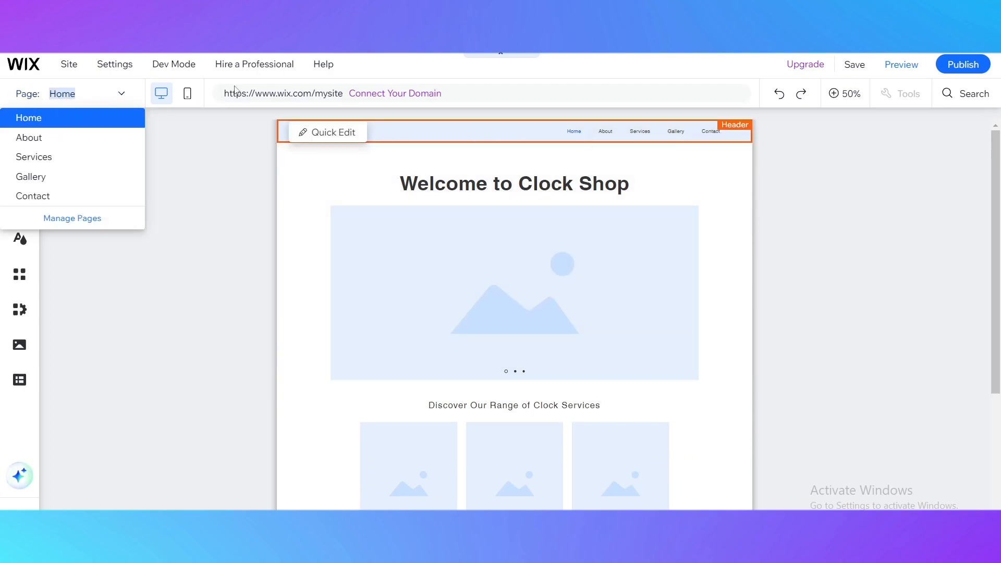
{"action": "left_click", "coordinate": [206, 176]}
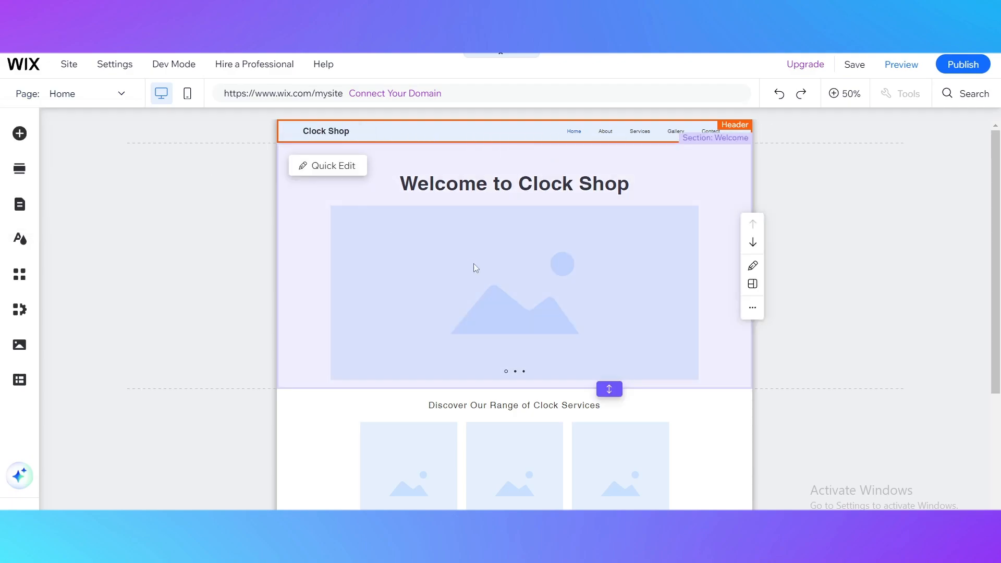
Review the Home page from the Welcome section down to the Services section and footer
{"action": "scroll", "coordinate": [592, 374], "scroll_direction": "down", "scroll_amount": 4}
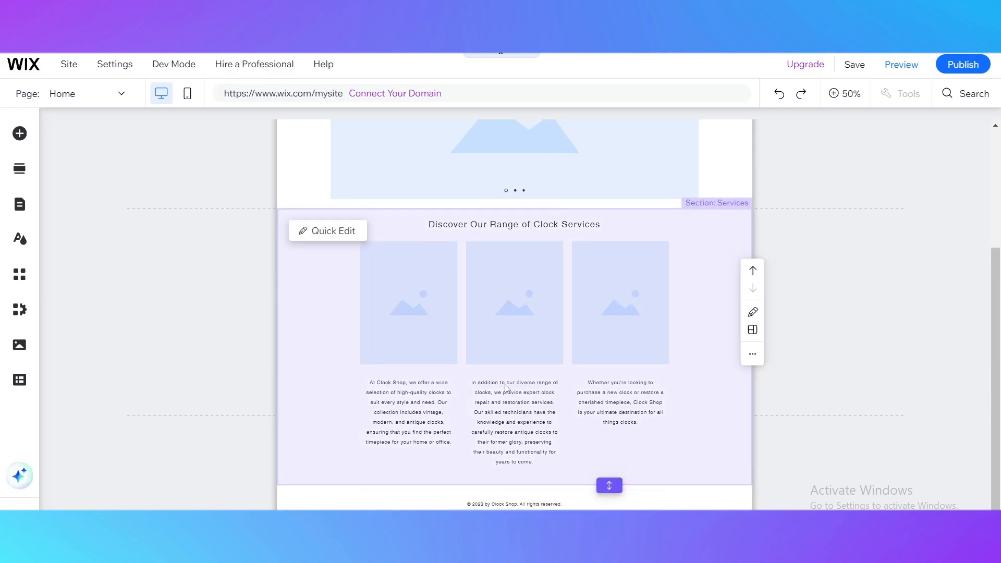
{"action": "scroll", "coordinate": [613, 364], "scroll_direction": "up", "scroll_amount": 4}
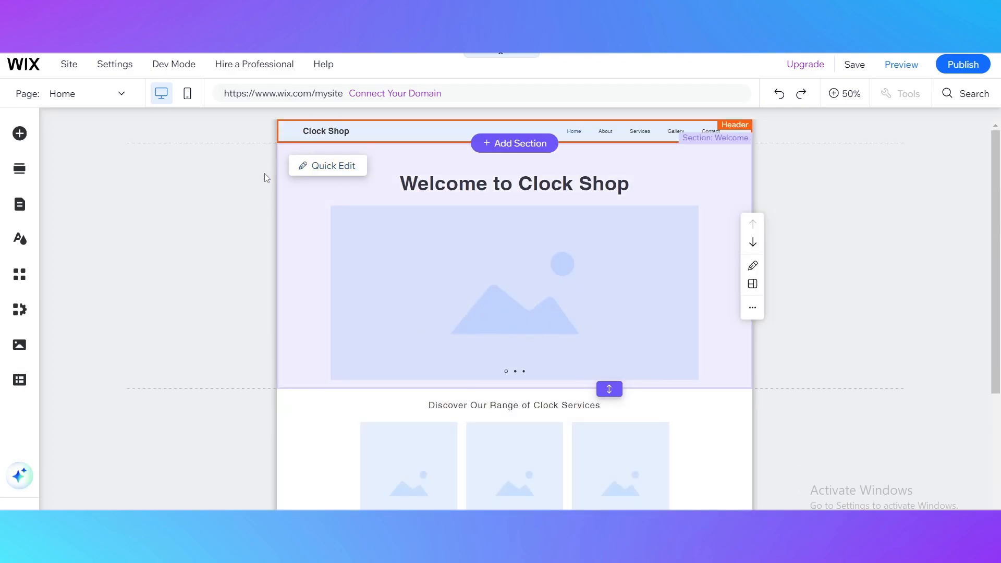
{"action": "scroll", "coordinate": [372, 263], "scroll_direction": "down", "scroll_amount": 4}
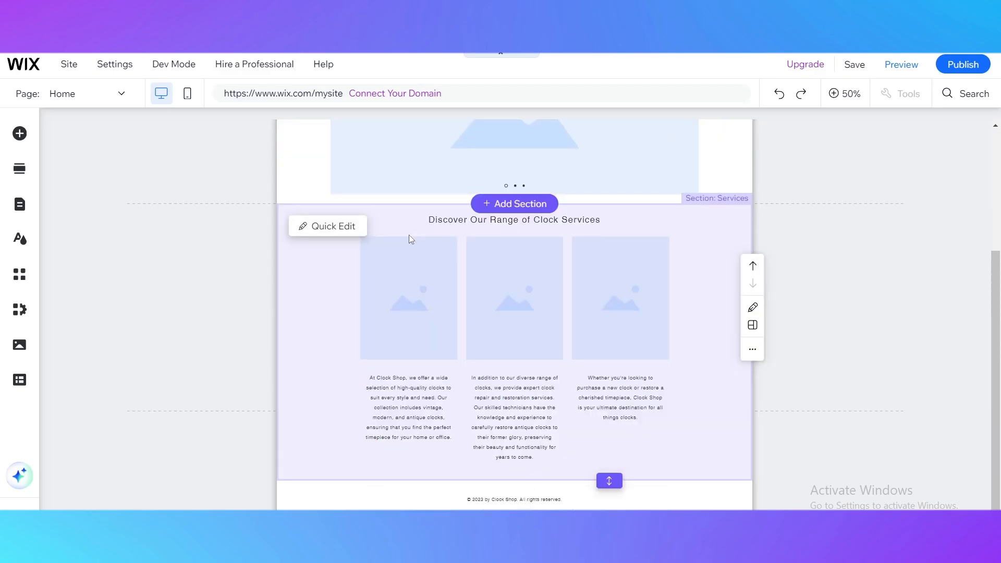
{"action": "scroll", "coordinate": [496, 354], "scroll_direction": "up", "scroll_amount": 4}
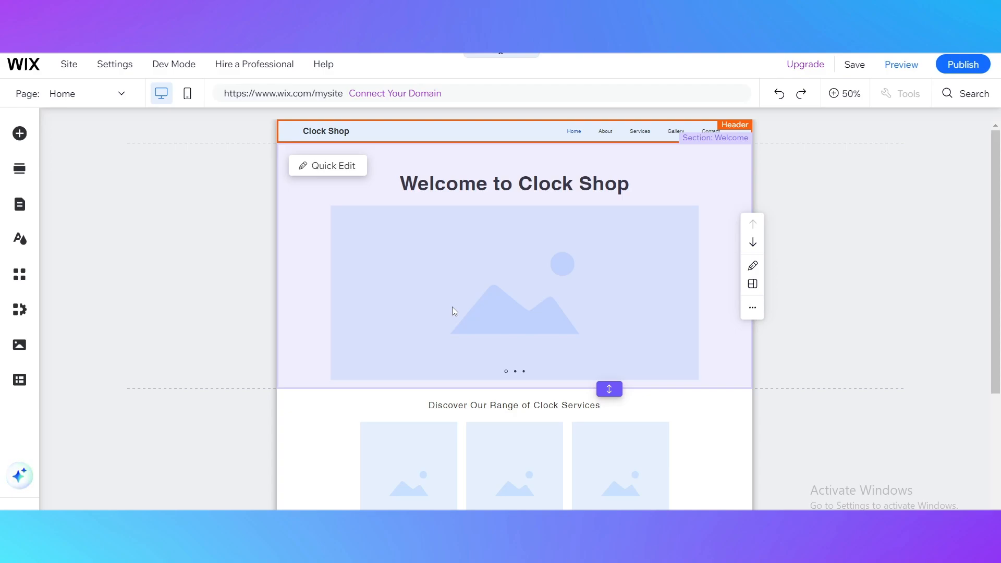
Add Wix Stores to the site with the Product Gallery - Minimalist section from the Store category, between the Welcome and Services sections
{"action": "mouse_move", "coordinate": [513, 391]}
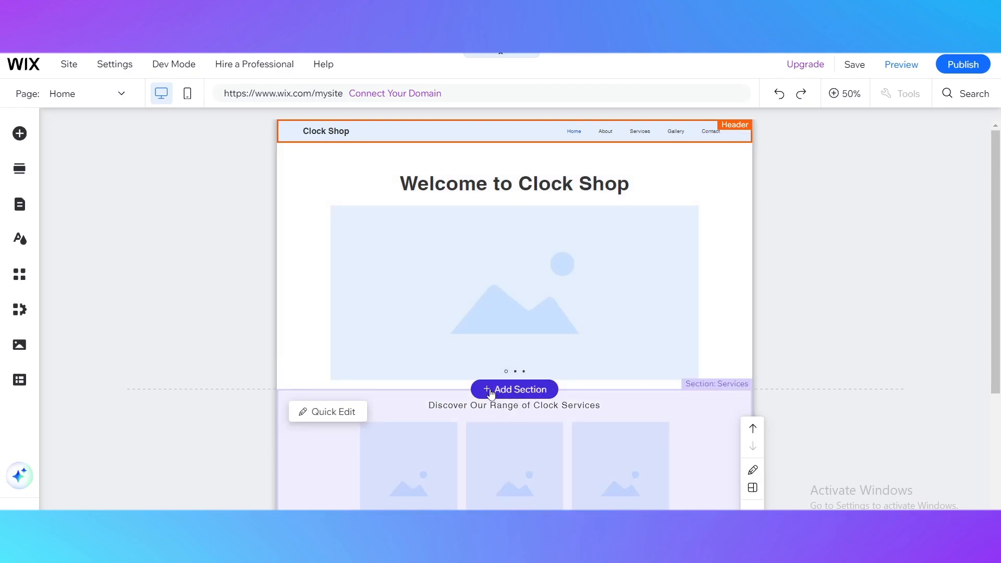
{"action": "left_click", "coordinate": [498, 392]}
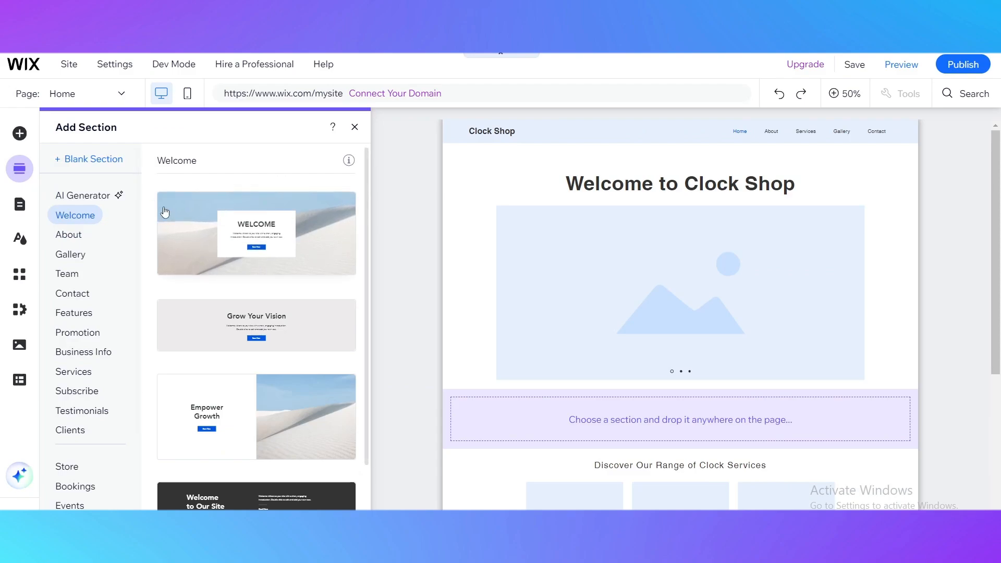
{"action": "scroll", "coordinate": [258, 262], "scroll_direction": "down", "scroll_amount": 2}
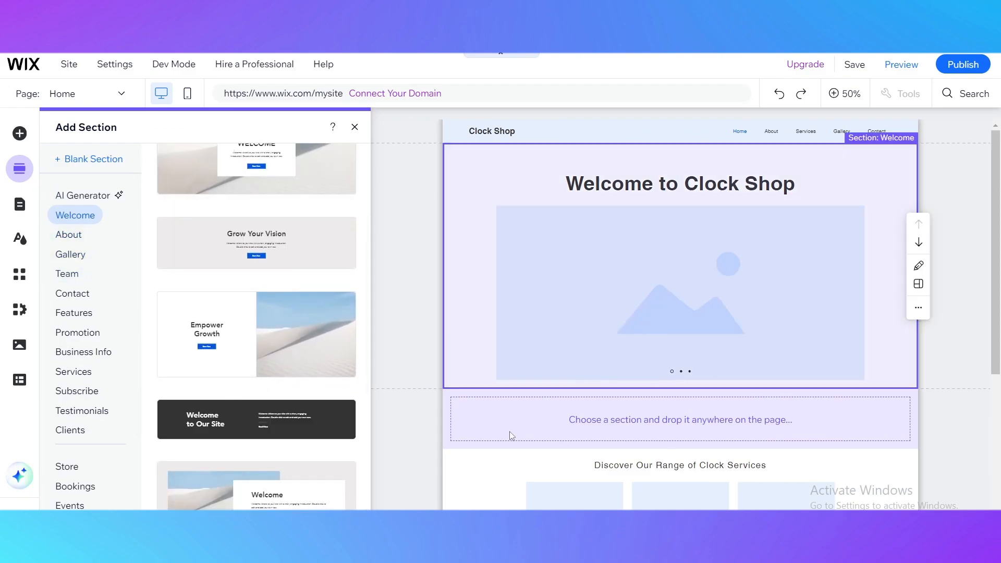
{"action": "left_click", "coordinate": [84, 338]}
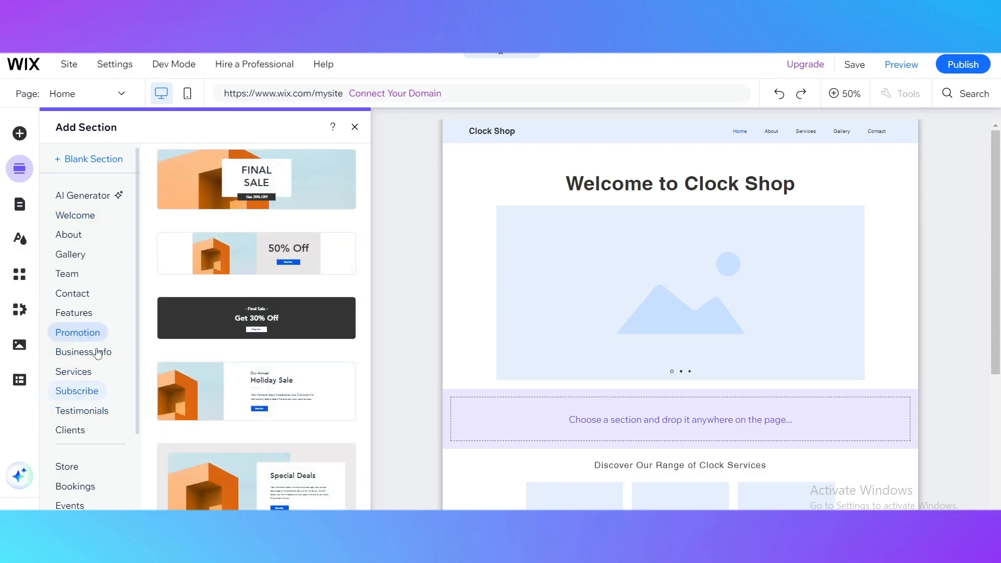
{"action": "left_click", "coordinate": [76, 469]}
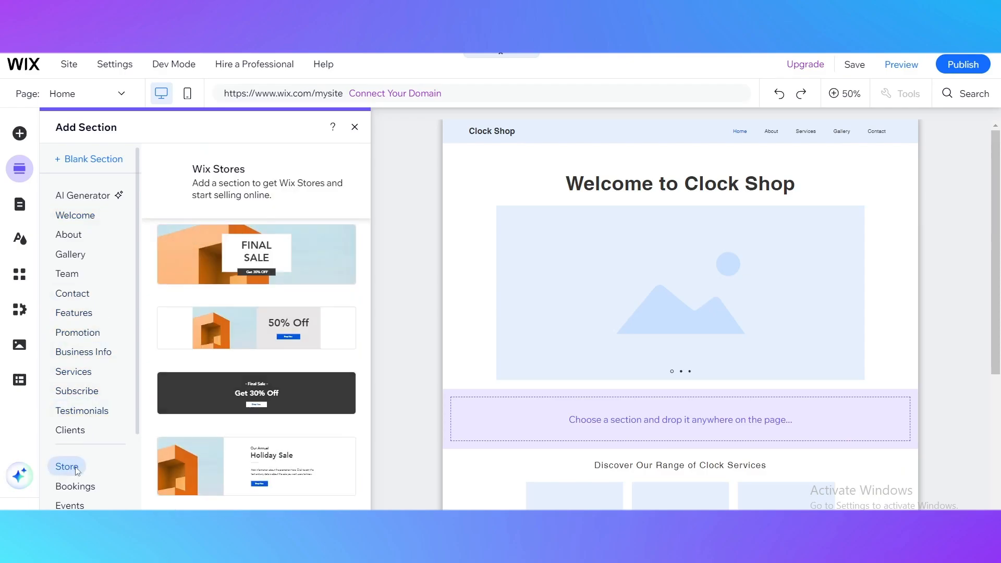
{"action": "mouse_move", "coordinate": [249, 265]}
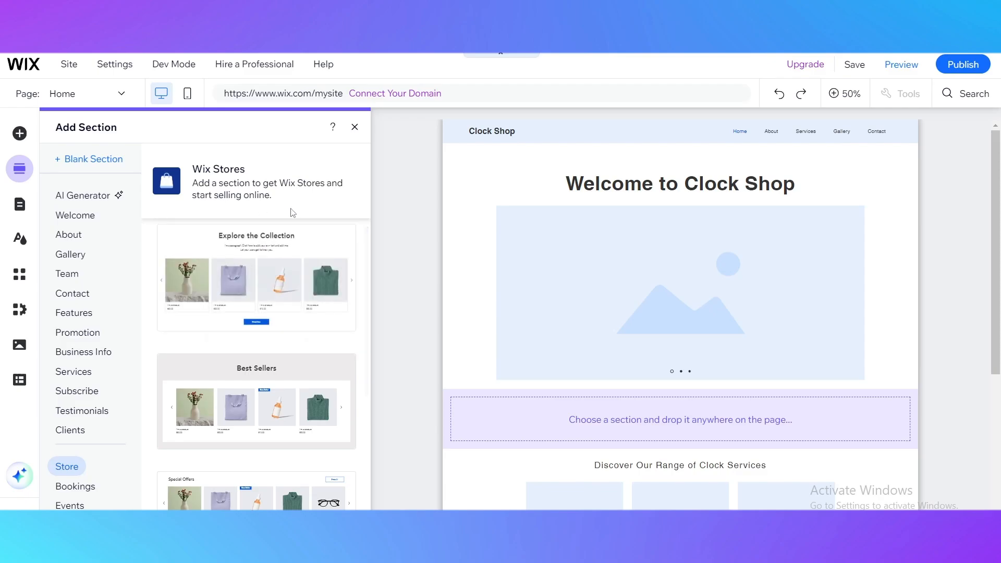
{"action": "scroll", "coordinate": [300, 342], "scroll_direction": "down", "scroll_amount": 3}
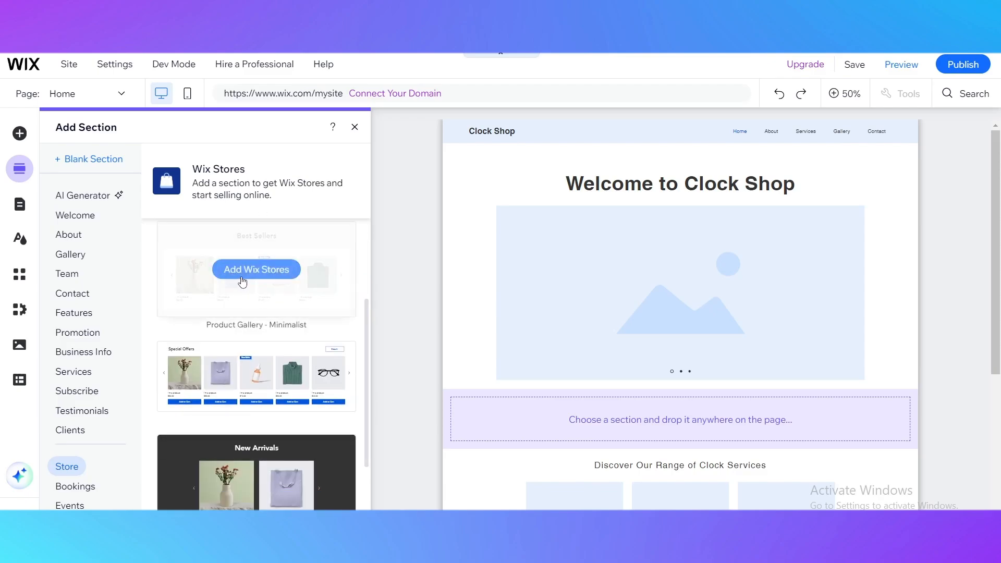
{"action": "left_click", "coordinate": [242, 282]}
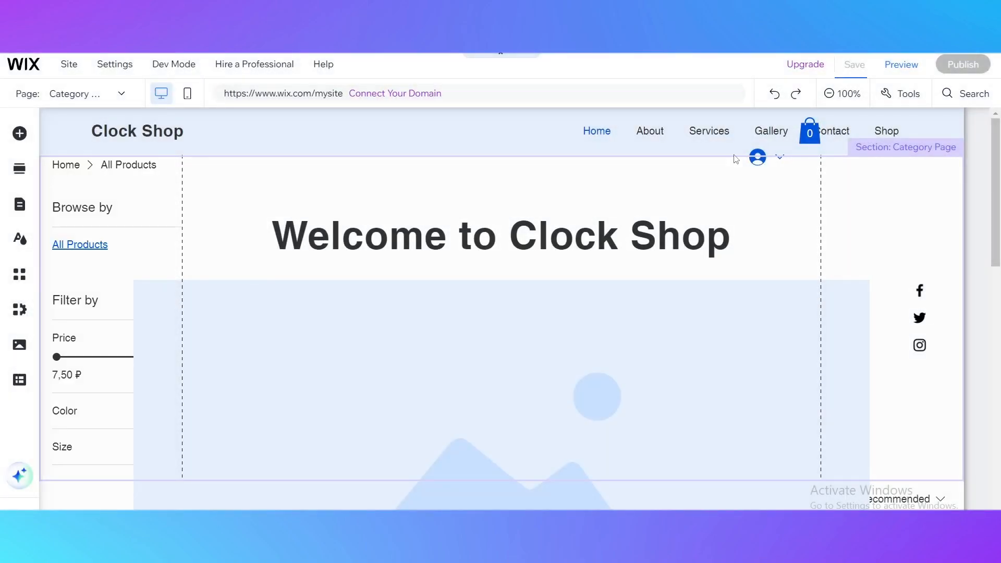
Review the new store Category Page from its header and filters down through the product grid to the footer
{"action": "scroll", "coordinate": [486, 215], "scroll_direction": "down", "scroll_amount": 5}
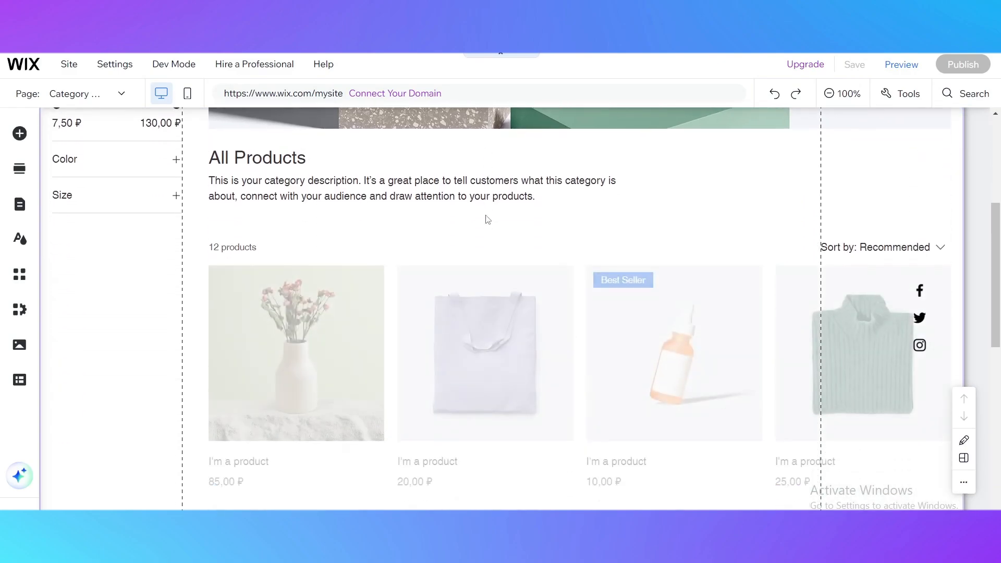
{"action": "scroll", "coordinate": [345, 252], "scroll_direction": "up", "scroll_amount": 3}
{"action": "scroll", "coordinate": [346, 253], "scroll_direction": "up", "scroll_amount": 3}
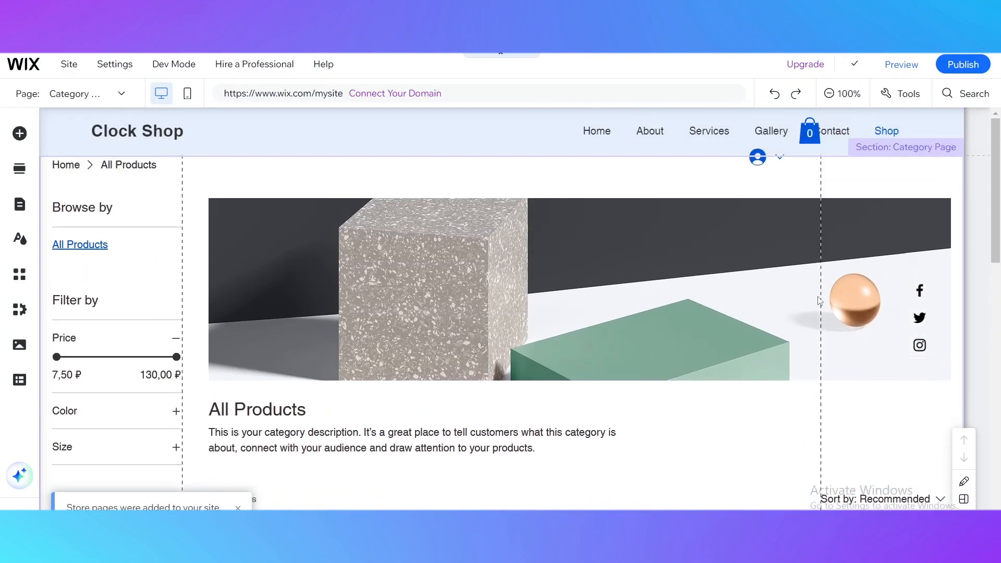
{"action": "scroll", "coordinate": [881, 201], "scroll_direction": "down", "scroll_amount": 10}
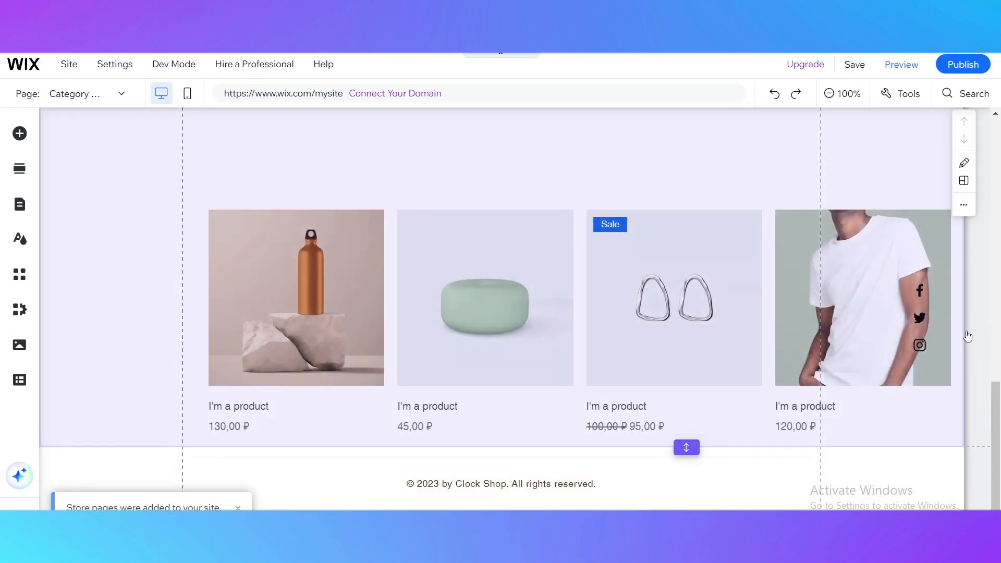
{"action": "scroll", "coordinate": [458, 387], "scroll_direction": "up", "scroll_amount": 10}
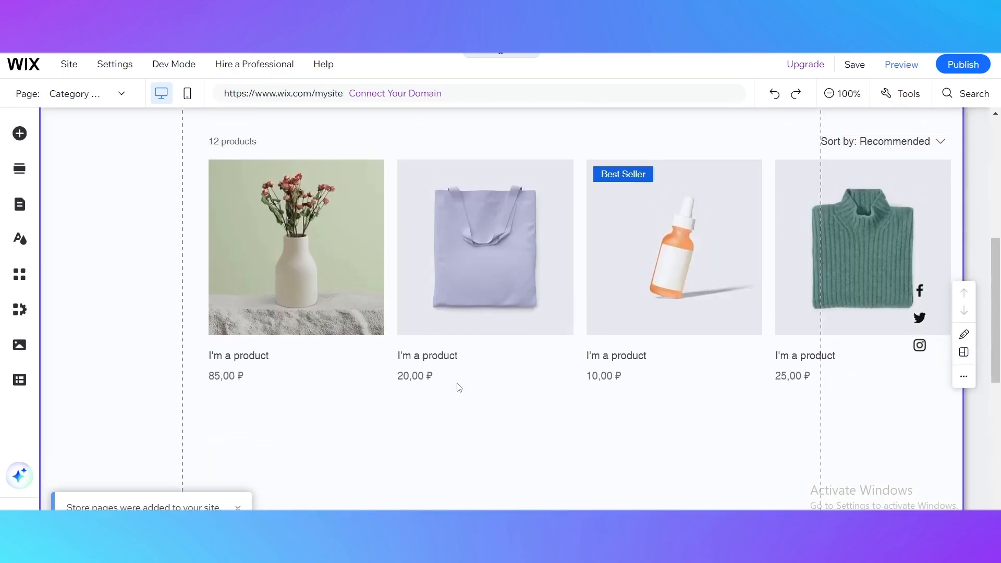
{"action": "left_click", "coordinate": [842, 93]}
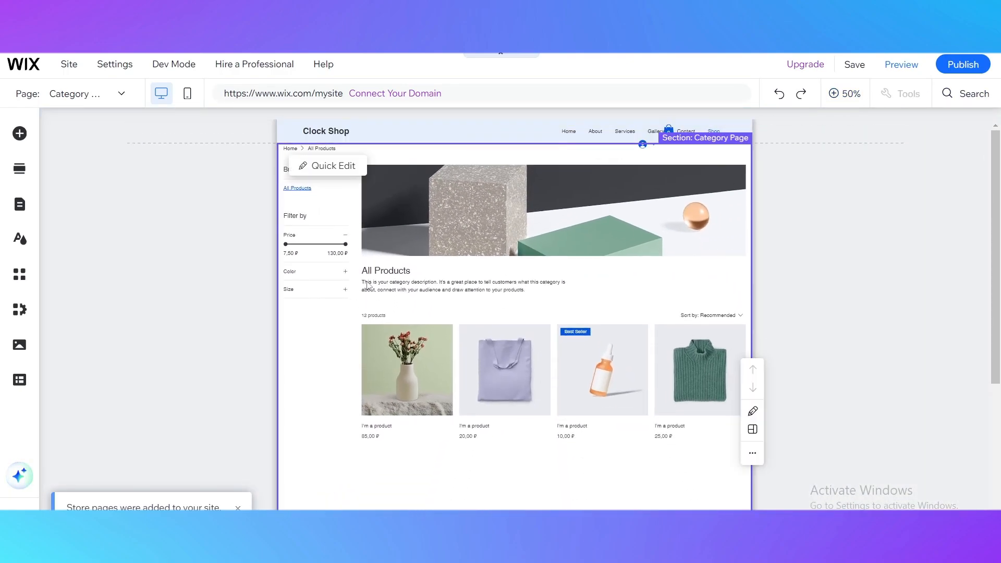
{"action": "scroll", "coordinate": [607, 311], "scroll_direction": "down", "scroll_amount": 4}
{"action": "scroll", "coordinate": [598, 296], "scroll_direction": "up", "scroll_amount": 4}
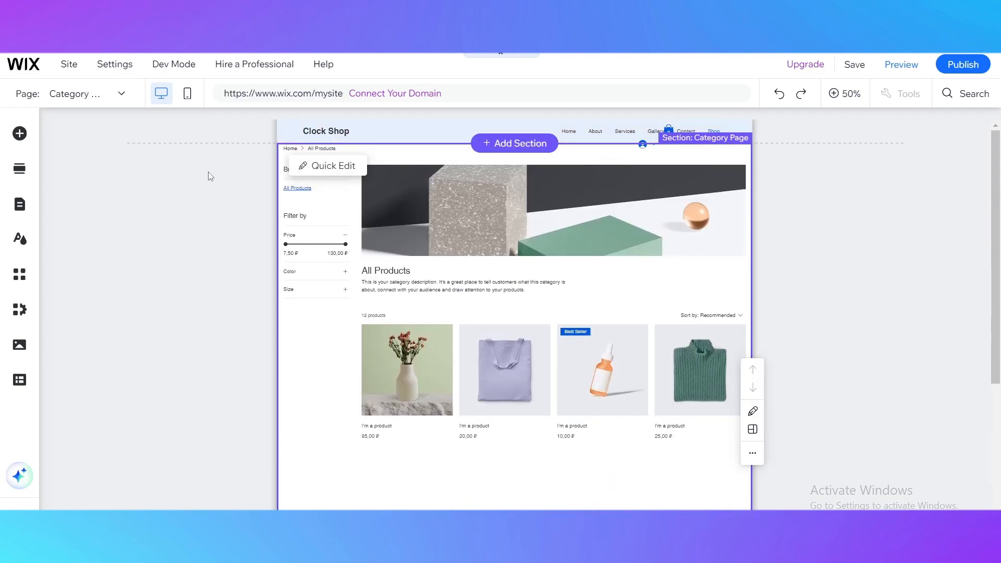
Add the WELCOME section with the desert background above the product listing on the Category Page
{"action": "left_click", "coordinate": [484, 148]}
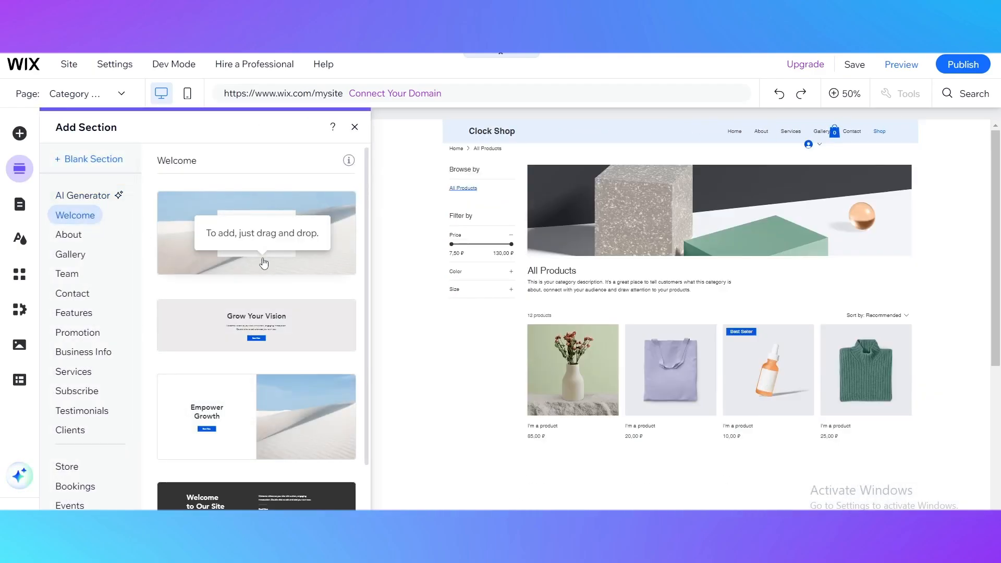
{"action": "left_click", "coordinate": [262, 261]}
{"action": "left_click", "coordinate": [660, 313]}
{"action": "scroll", "coordinate": [660, 313], "scroll_direction": "down", "scroll_amount": 5}
{"action": "scroll", "coordinate": [660, 313], "scroll_direction": "up", "scroll_amount": 12}
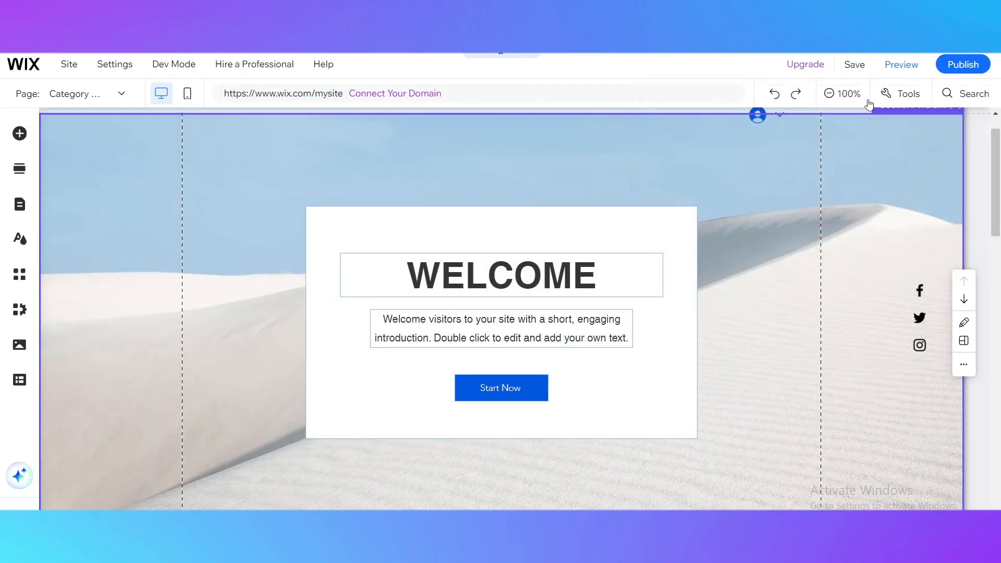
Add the Grow Your Vision section between the WELCOME section and the product listing
{"action": "left_click", "coordinate": [845, 93]}
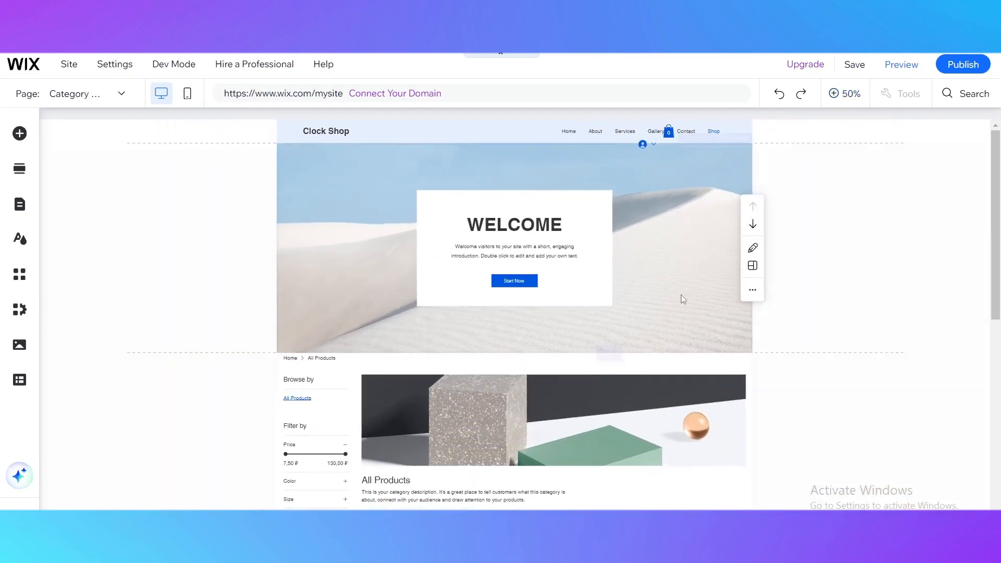
{"action": "left_click", "coordinate": [532, 350]}
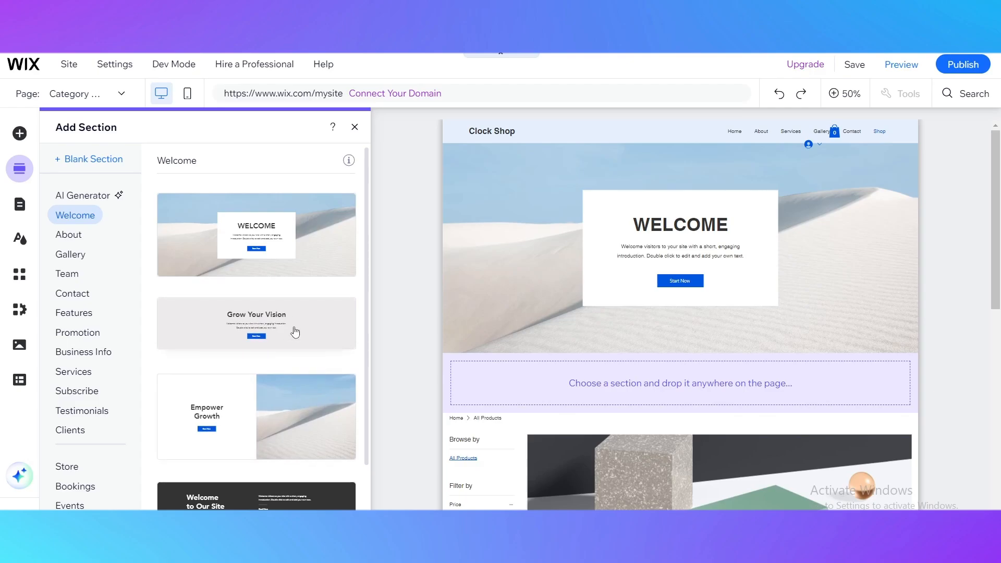
{"action": "left_click", "coordinate": [290, 327]}
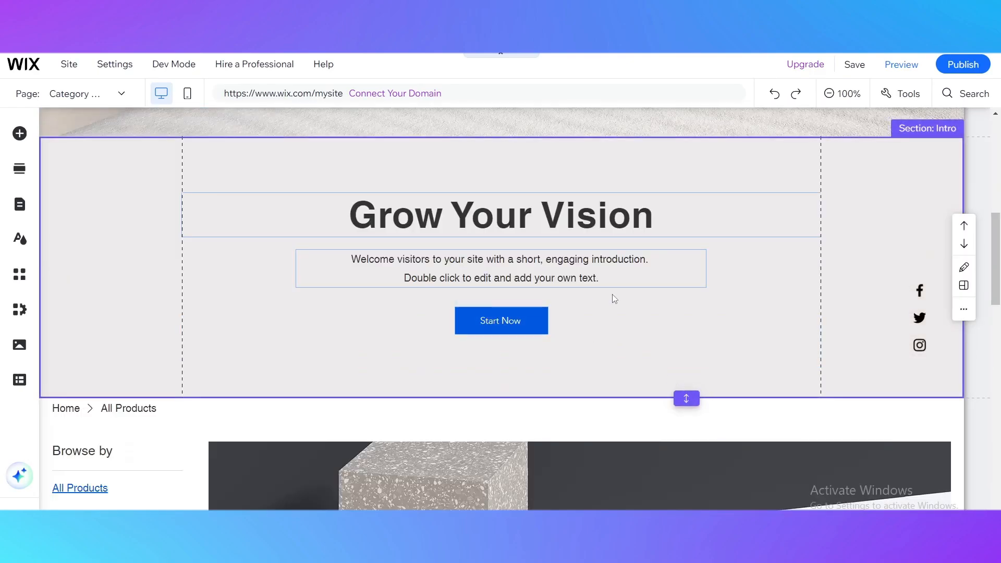
{"action": "scroll", "coordinate": [612, 295], "scroll_direction": "down", "scroll_amount": 5}
{"action": "scroll", "coordinate": [110, 356], "scroll_direction": "down", "scroll_amount": 4}
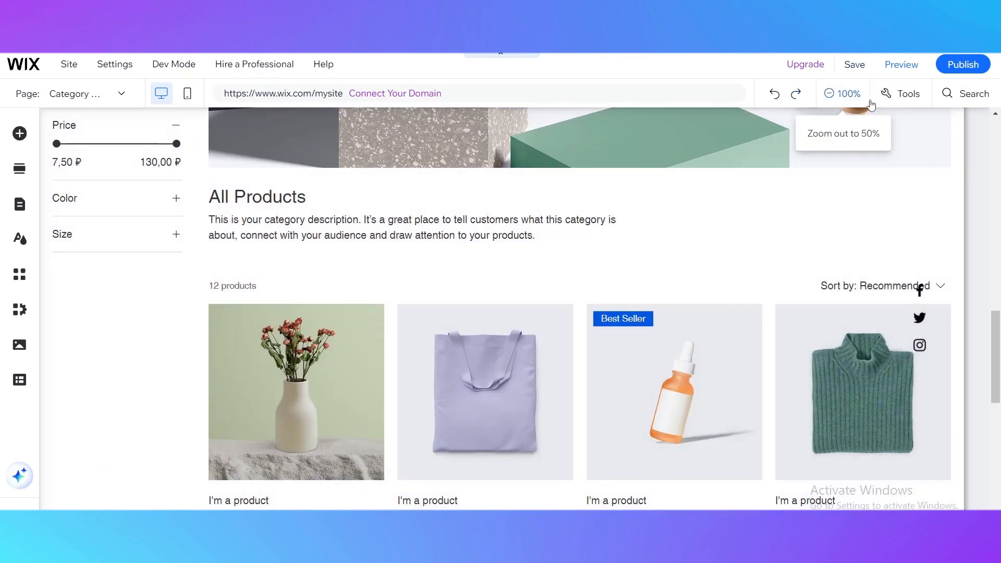
{"action": "left_click", "coordinate": [870, 104]}
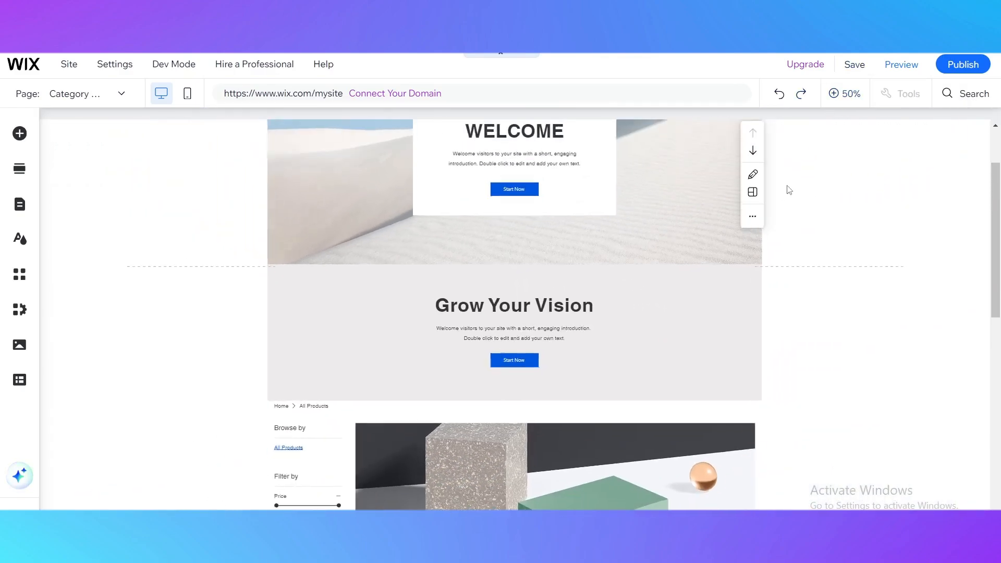
{"action": "scroll", "coordinate": [617, 345], "scroll_direction": "down", "scroll_amount": 5}
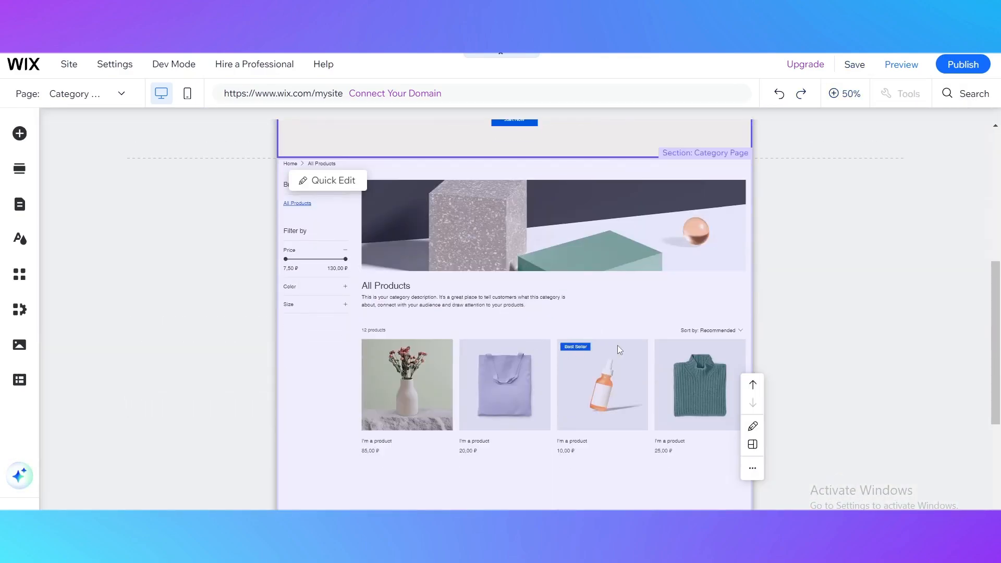
{"action": "scroll", "coordinate": [368, 221], "scroll_direction": "up", "scroll_amount": 4}
{"action": "scroll", "coordinate": [452, 269], "scroll_direction": "up", "scroll_amount": 1}
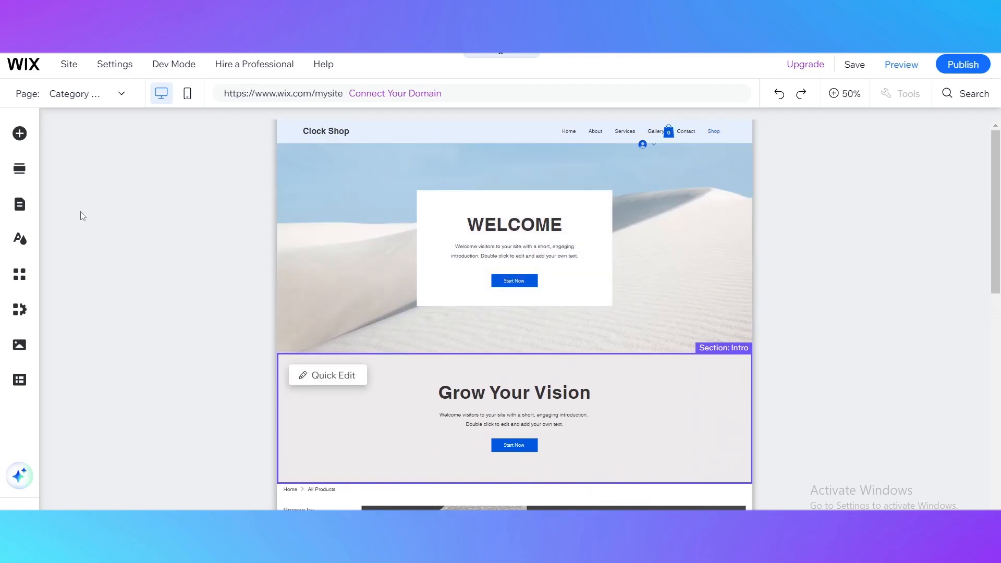
Browse the page element library, from Text, Button and Decorative through Contact & Forms to Embed Code
{"action": "left_click", "coordinate": [25, 138]}
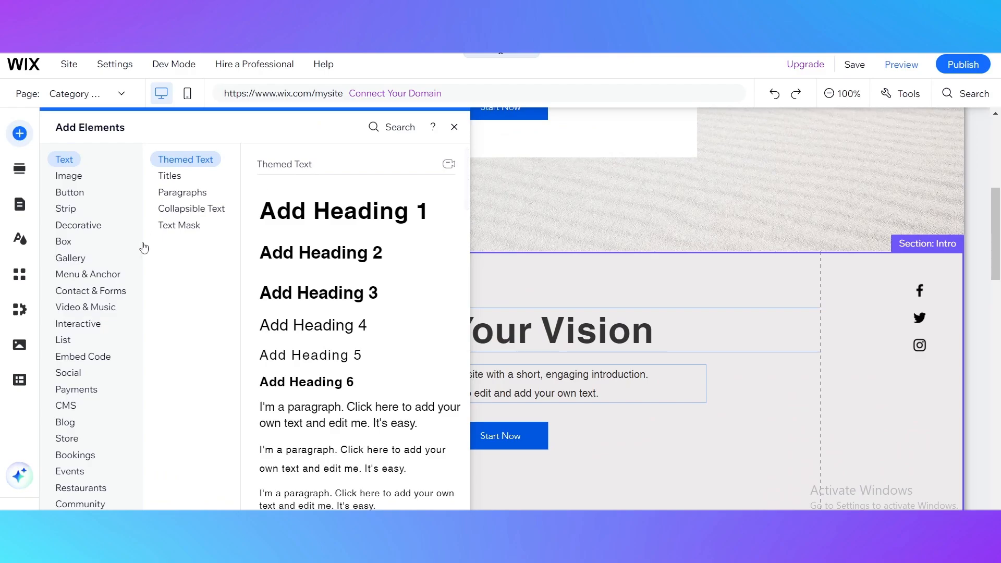
{"action": "left_click", "coordinate": [81, 194]}
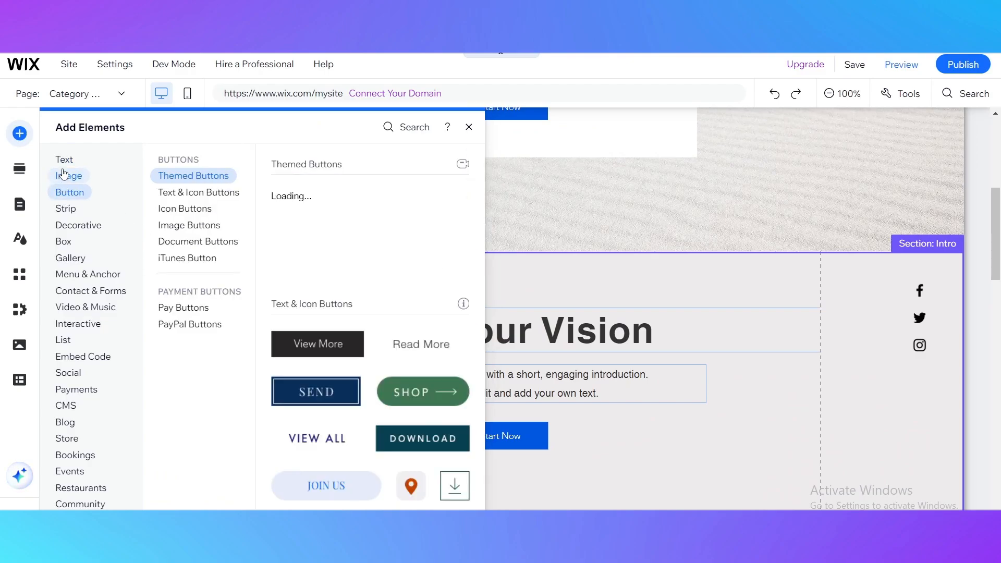
{"action": "left_click", "coordinate": [65, 208]}
{"action": "left_click", "coordinate": [70, 191]}
{"action": "mouse_move", "coordinate": [58, 230]}
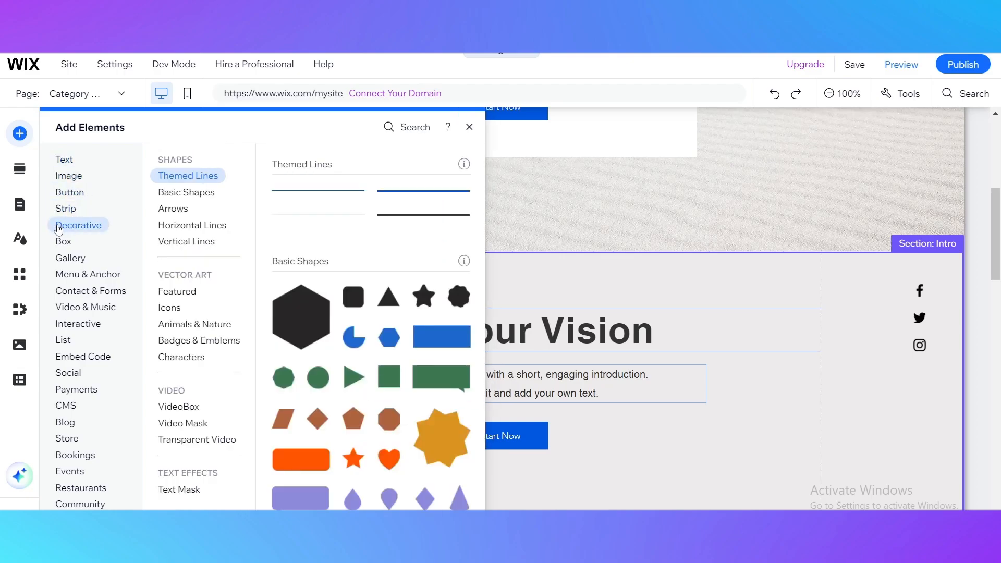
{"action": "mouse_move", "coordinate": [79, 283]}
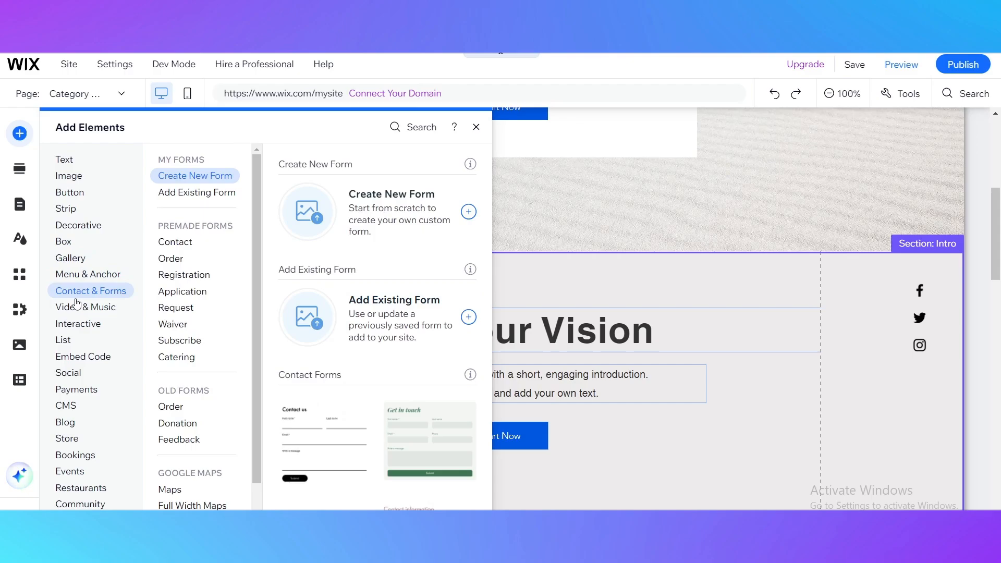
{"action": "mouse_move", "coordinate": [104, 310]}
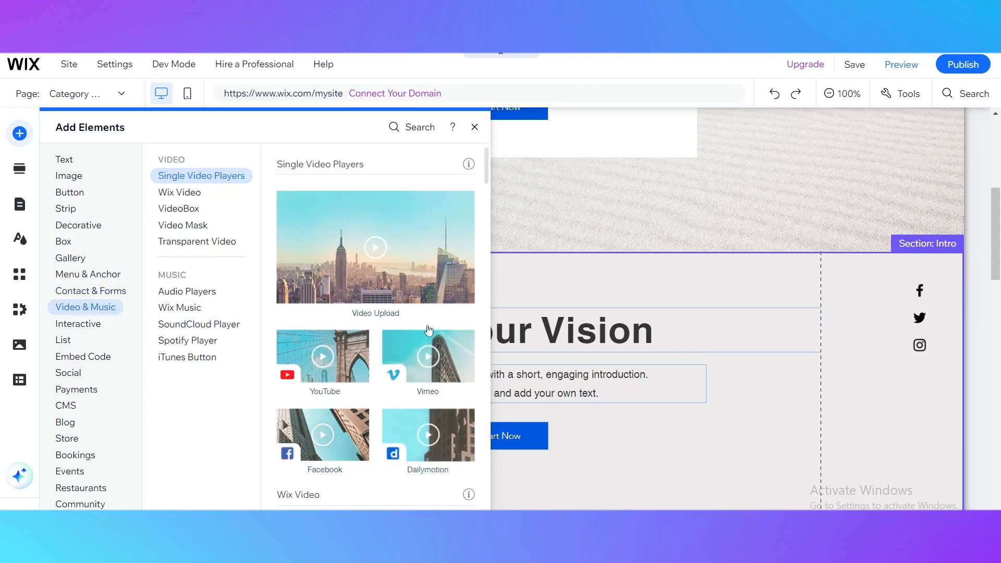
Check the available section designs and the site's list of Store Pages
{"action": "left_click", "coordinate": [21, 172]}
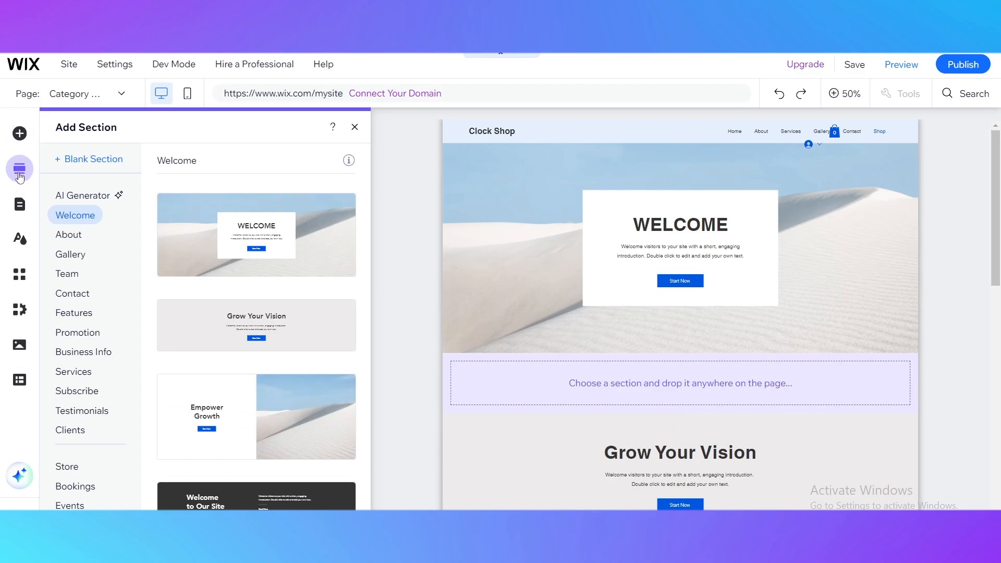
{"action": "left_click", "coordinate": [19, 205]}
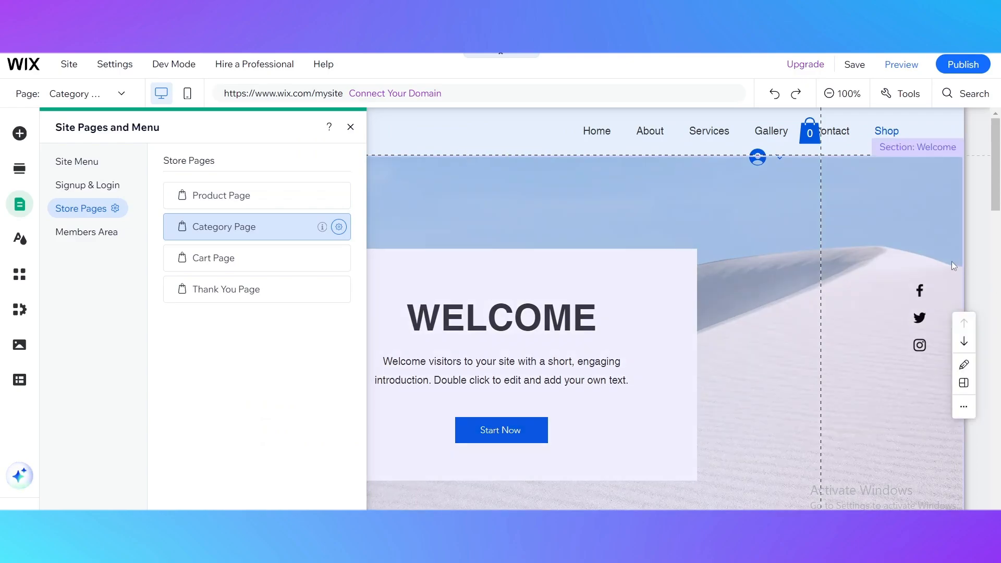
{"action": "left_click", "coordinate": [811, 242]}
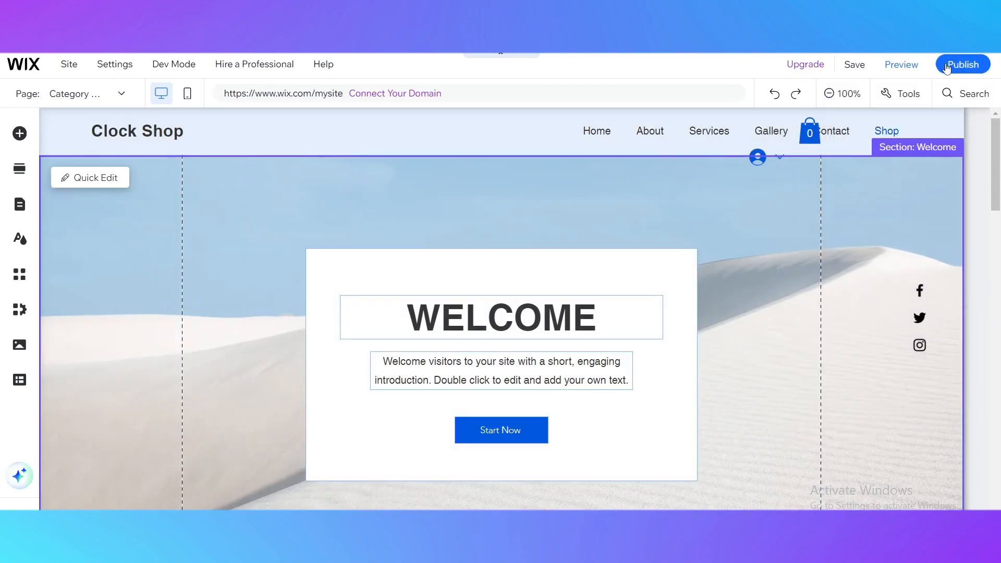
Save the site with the added store pages and sections
{"action": "left_click", "coordinate": [856, 64]}
{"action": "left_click", "coordinate": [701, 161]}
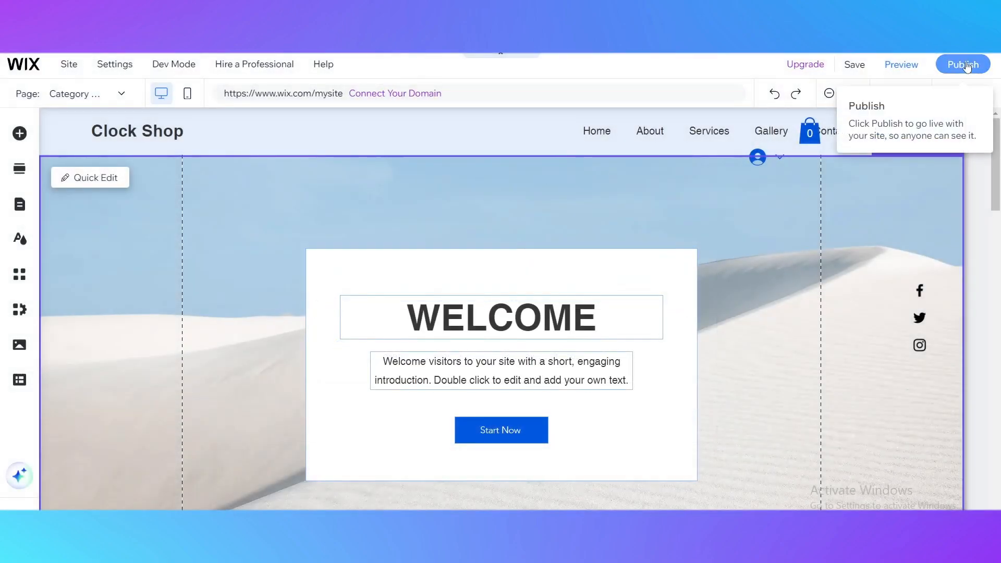